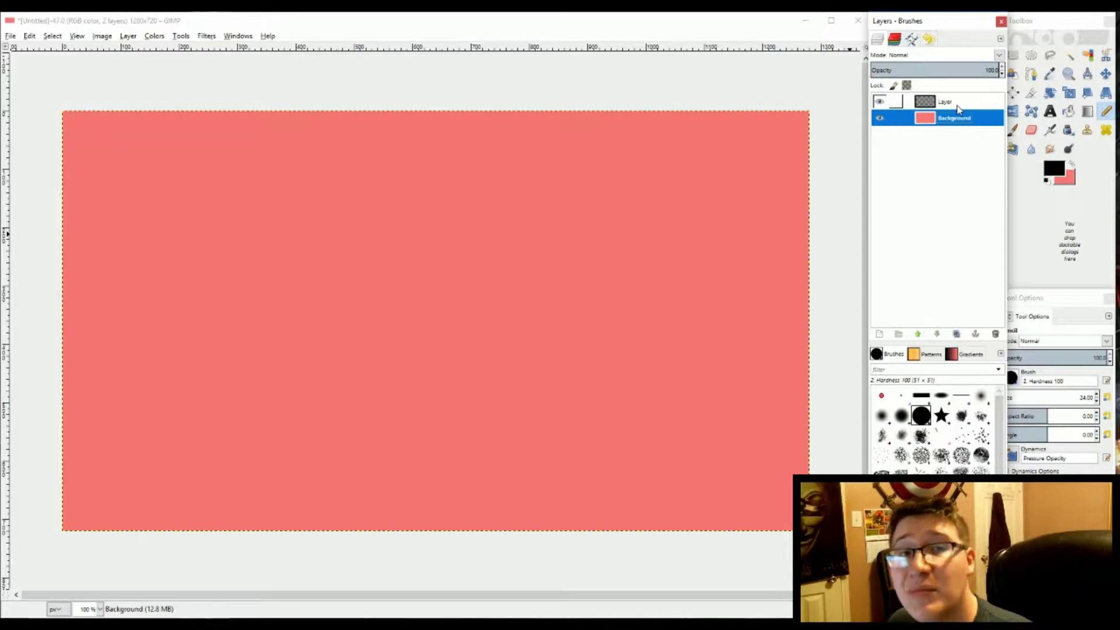
Step: Delete the Background layer and draw a thick, straight black horizontal line across the lower part of the transparent canvas
{"action": "left_click", "coordinate": [995, 333]}
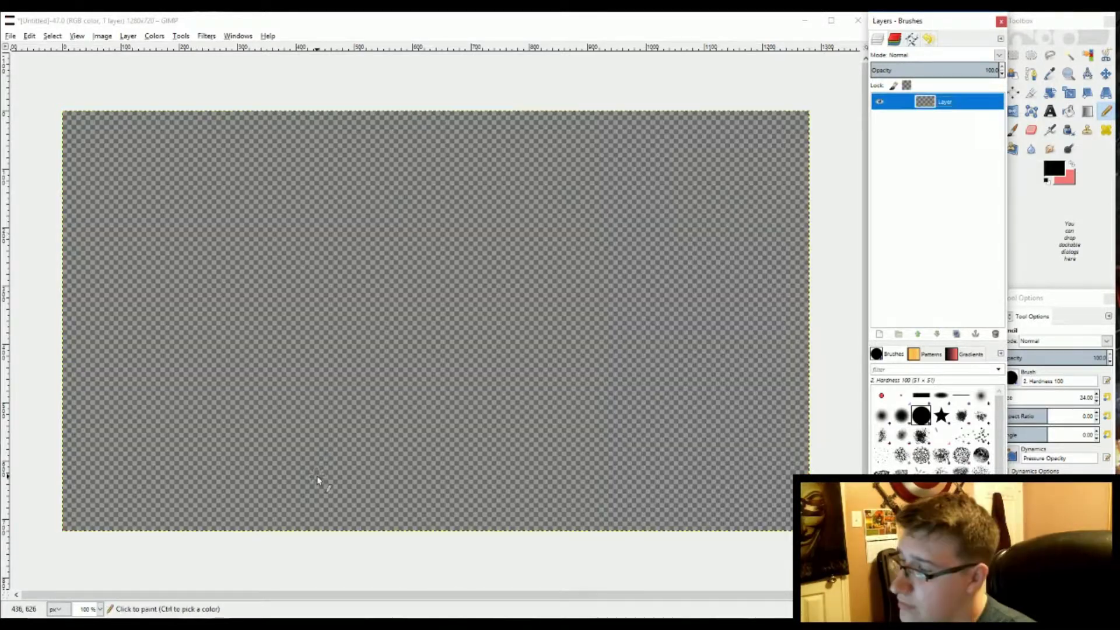
{"action": "mouse_move", "coordinate": [288, 463]}
{"action": "left_mouse_down"}
{"action": "mouse_move", "coordinate": [531, 475]}
{"action": "mouse_move", "coordinate": [637, 461]}
{"action": "left_mouse_up"}
{"action": "key", "text": "ctrl+z"}
{"action": "left_click", "coordinate": [274, 467]}
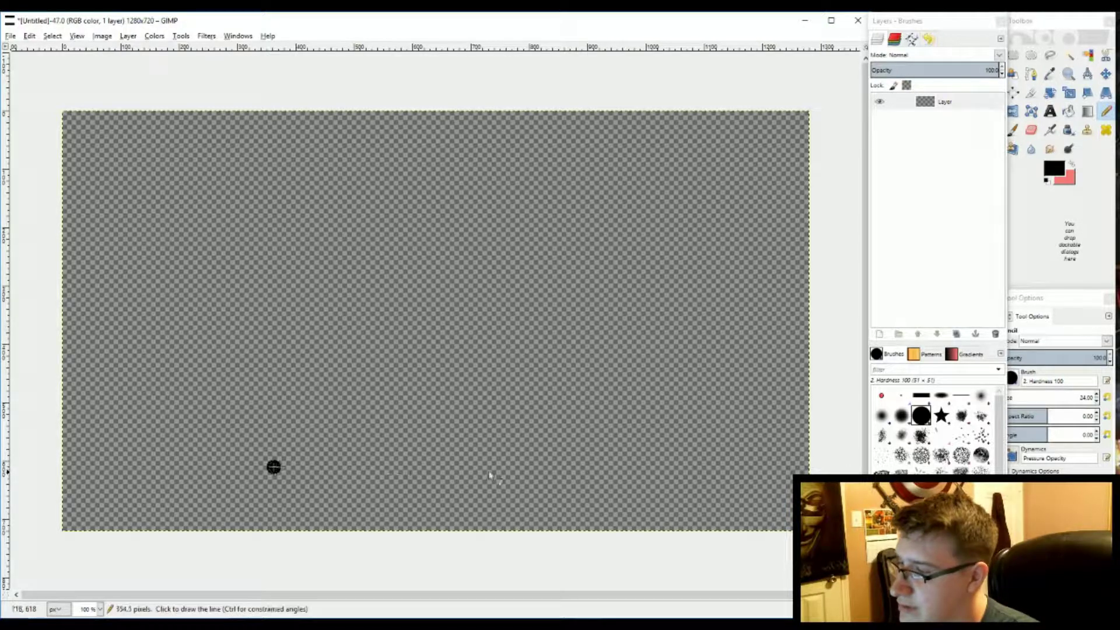
{"action": "left_click", "coordinate": [638, 467], "text": "shift"}
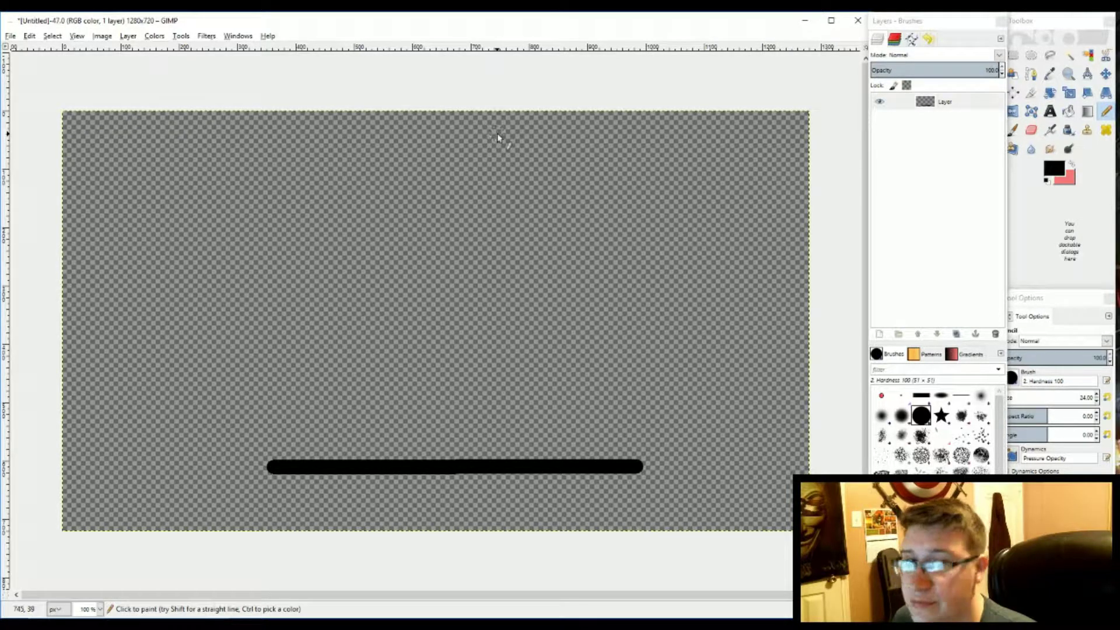
Step: Draw a closed black circle outline freehand near the upper centre of the canvas, above the ground line
{"action": "mouse_move", "coordinate": [495, 129]}
{"action": "left_mouse_down"}
{"action": "mouse_move", "coordinate": [451, 131]}
{"action": "mouse_move", "coordinate": [437, 157]}
{"action": "mouse_move", "coordinate": [450, 174]}
{"action": "mouse_move", "coordinate": [492, 175]}
{"action": "mouse_move", "coordinate": [495, 131]}
{"action": "left_mouse_up"}
{"action": "key", "text": "ctrl+z"}
{"action": "key", "text": "ctrl+z"}
{"action": "key", "text": "ctrl+z"}
{"action": "key", "text": "ctrl+z"}
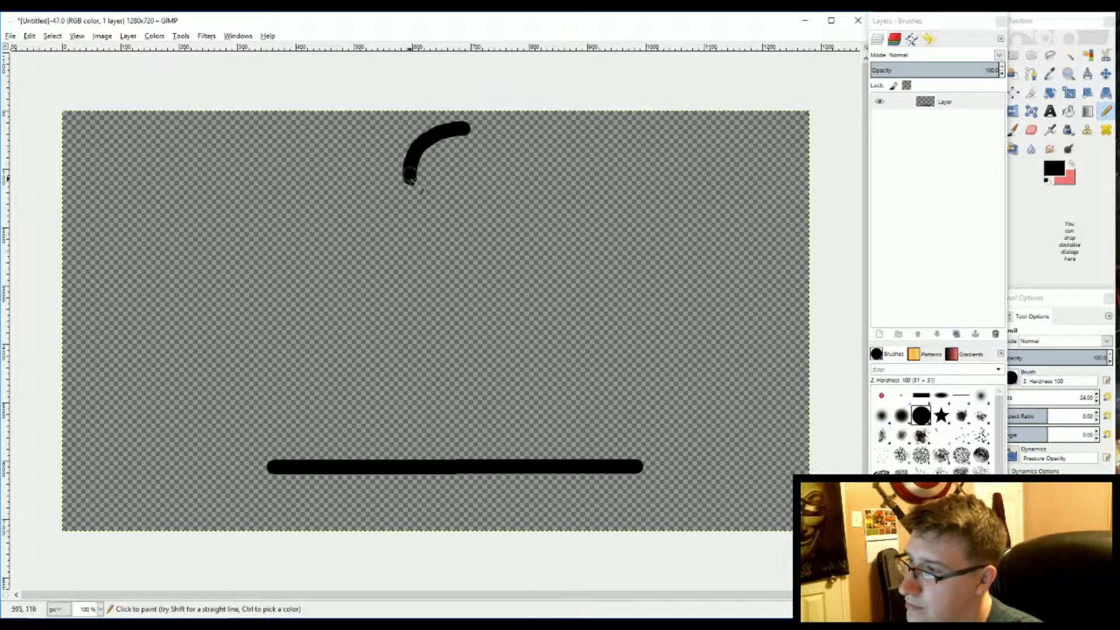
{"action": "key", "text": "ctrl+y"}
{"action": "key", "text": "ctrl+y"}
{"action": "key", "text": "ctrl+y"}
{"action": "key", "text": "ctrl+y"}
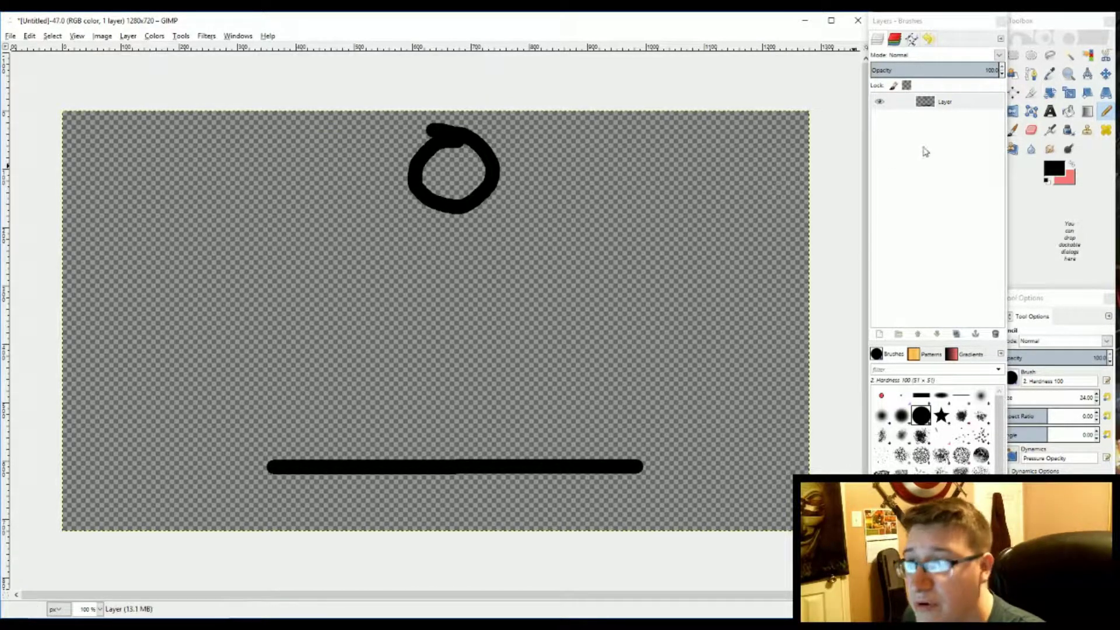
Step: Fill the inside of the circle with a brighter red using Bucket Fill, and return to the Pencil with black as foreground colour
{"action": "left_click", "coordinate": [1072, 168]}
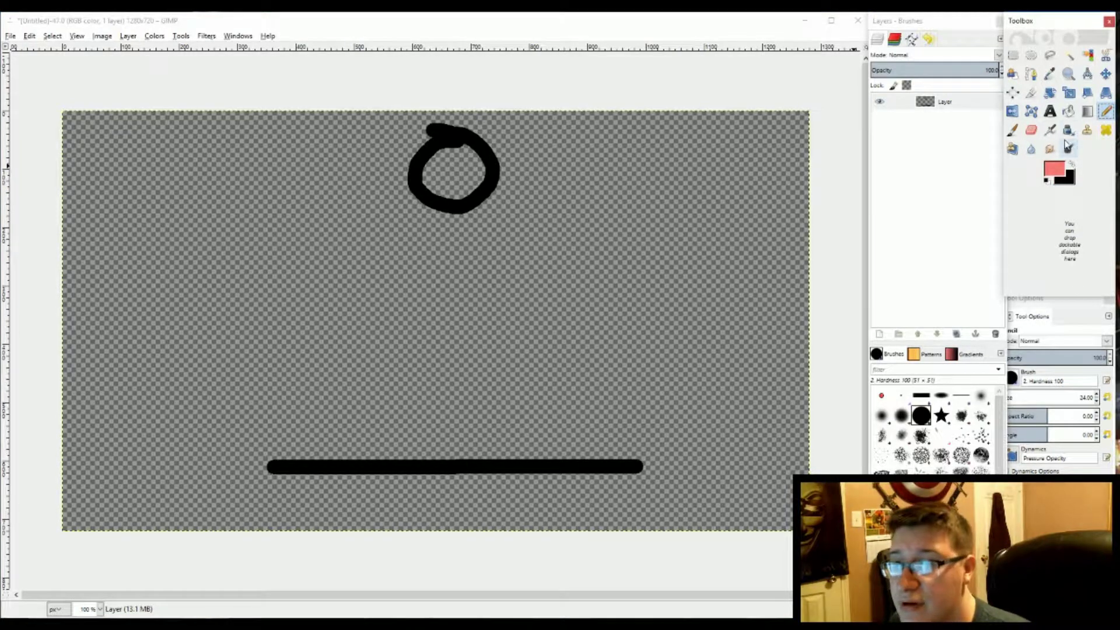
{"action": "left_click", "coordinate": [1068, 111]}
{"action": "left_click", "coordinate": [1045, 169]}
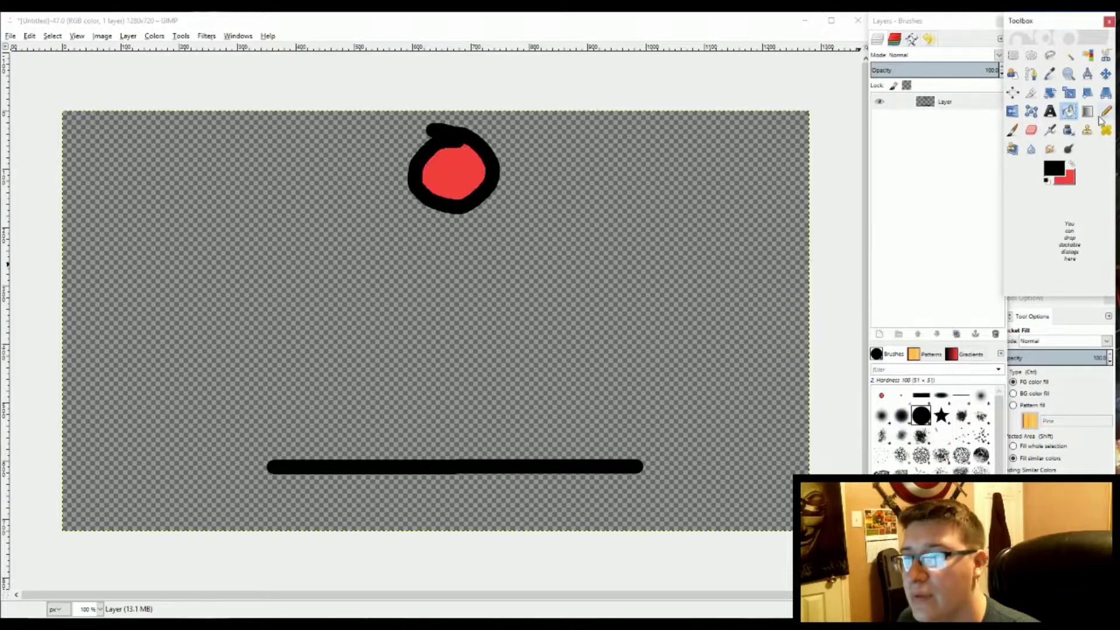
{"action": "left_click", "coordinate": [1105, 112]}
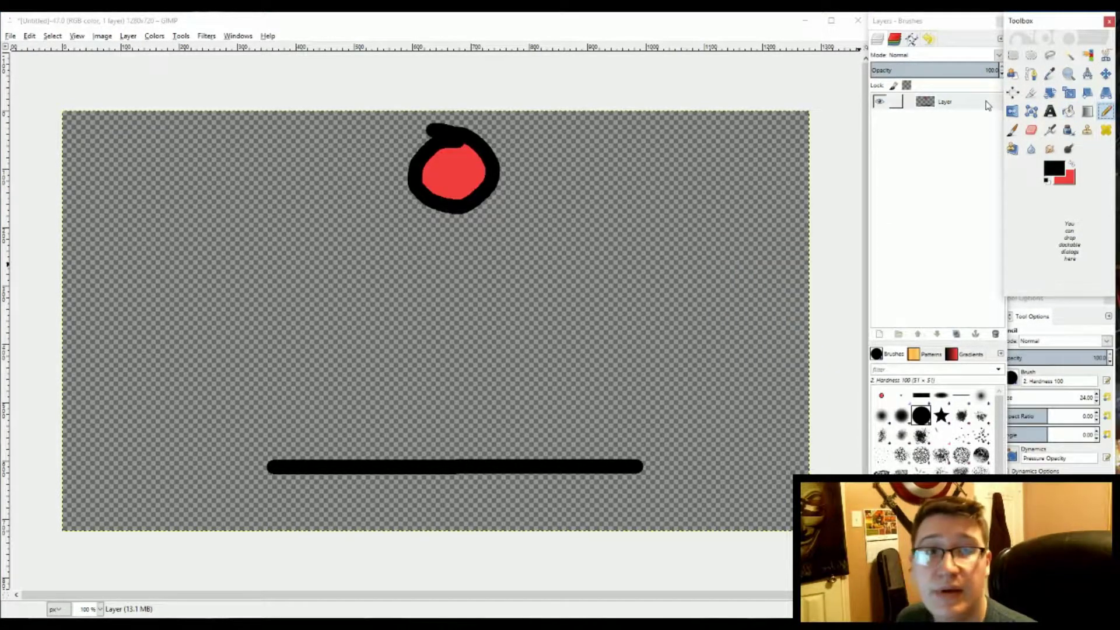
Step: Duplicate the layer with the ball and line, and toggle the original layer's visibility off and on
{"action": "right_click", "coordinate": [987, 105]}
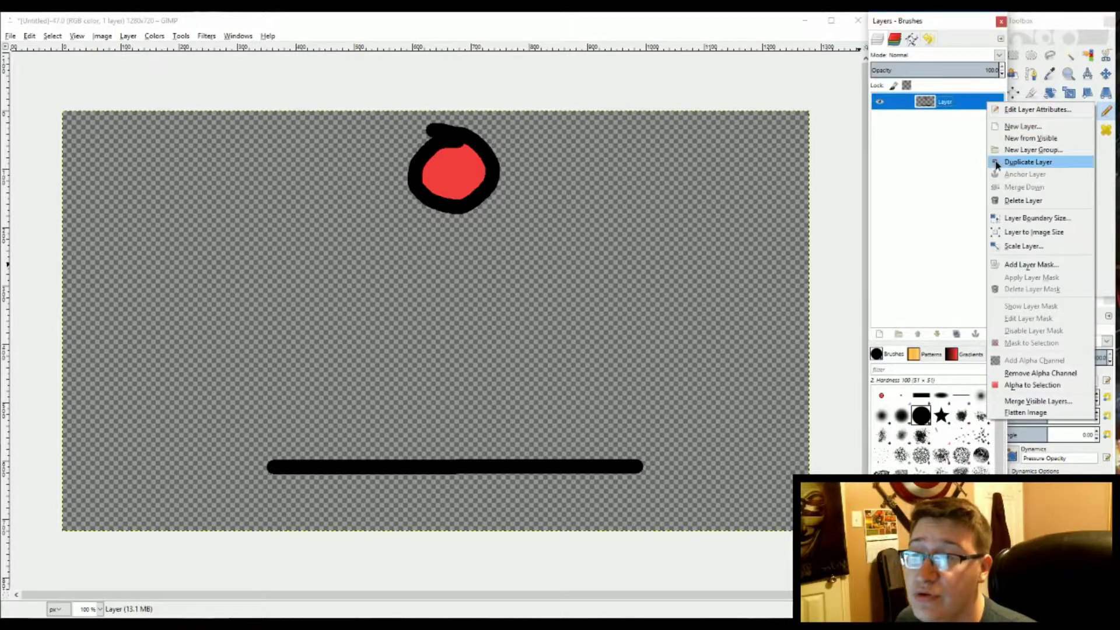
{"action": "left_click", "coordinate": [1027, 162]}
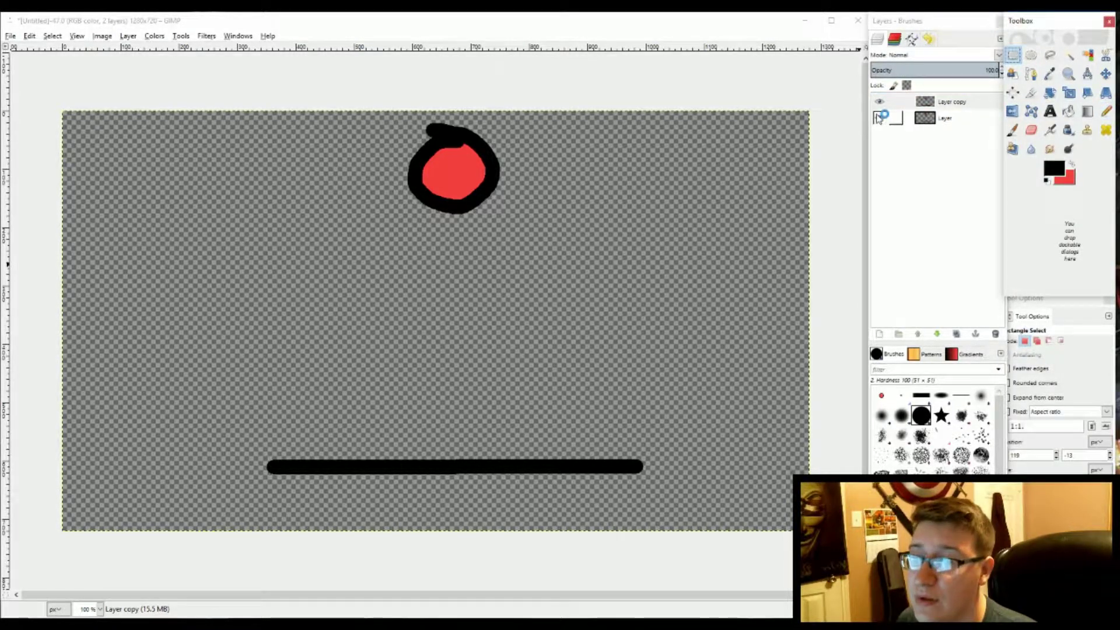
{"action": "left_click", "coordinate": [878, 118]}
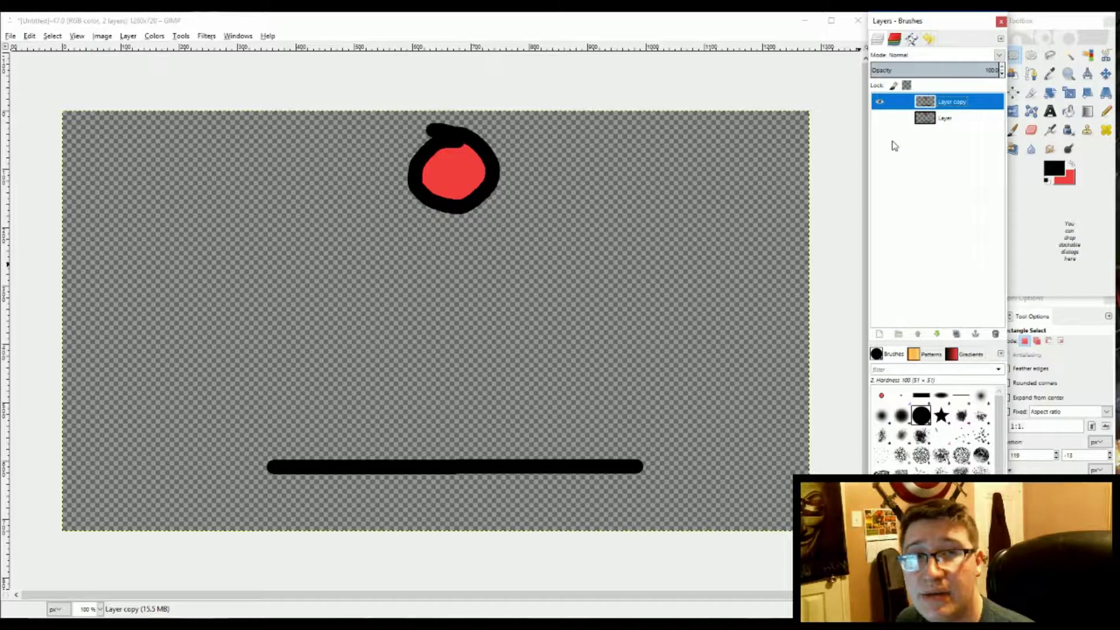
{"action": "left_click", "coordinate": [879, 118]}
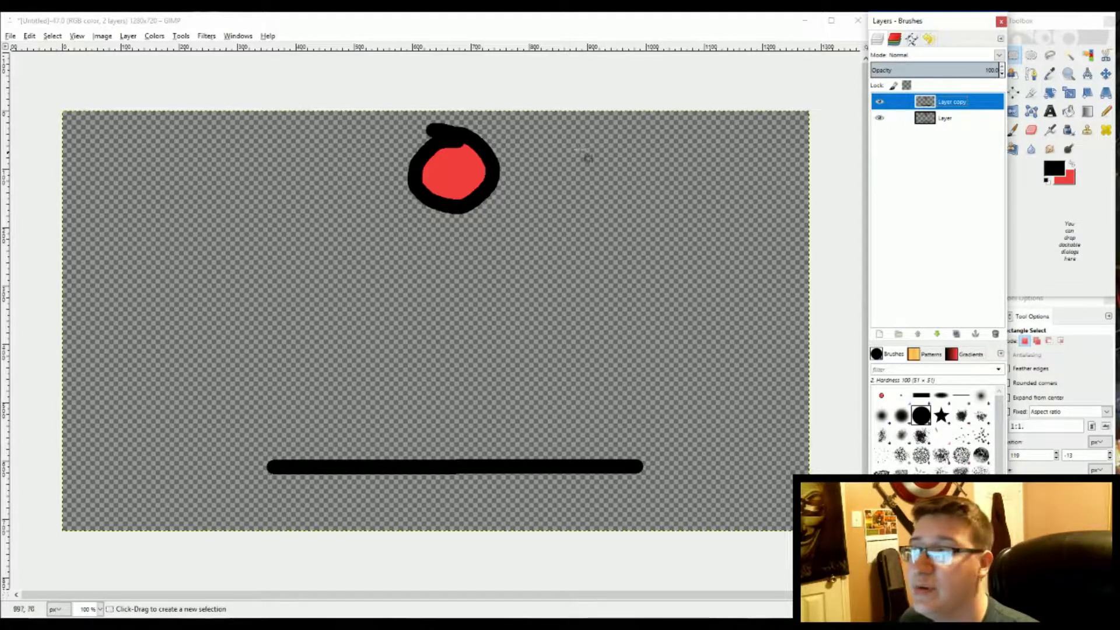
Step: On the duplicated layer, cut the ball with a rectangular selection and paste it directly below its original position
{"action": "left_click_drag", "start_coordinate": [392, 110], "coordinate": [537, 252]}
{"action": "key", "text": "ctrl+x"}
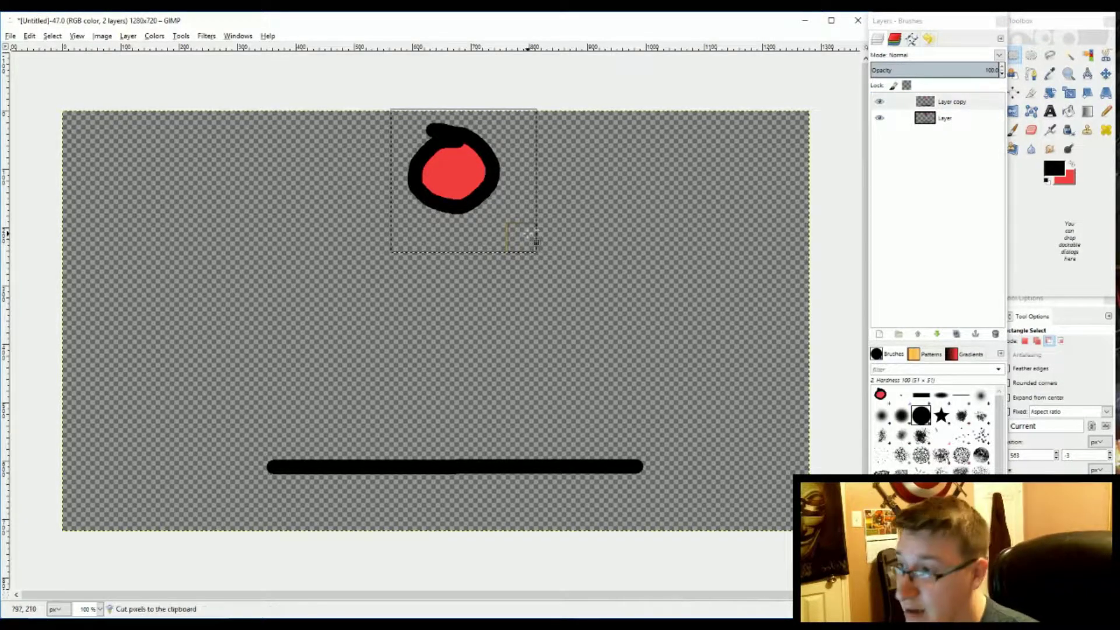
{"action": "key", "text": "ctrl+v"}
{"action": "left_click_drag", "start_coordinate": [474, 175], "coordinate": [473, 269]}
{"action": "left_click", "coordinate": [591, 217]}
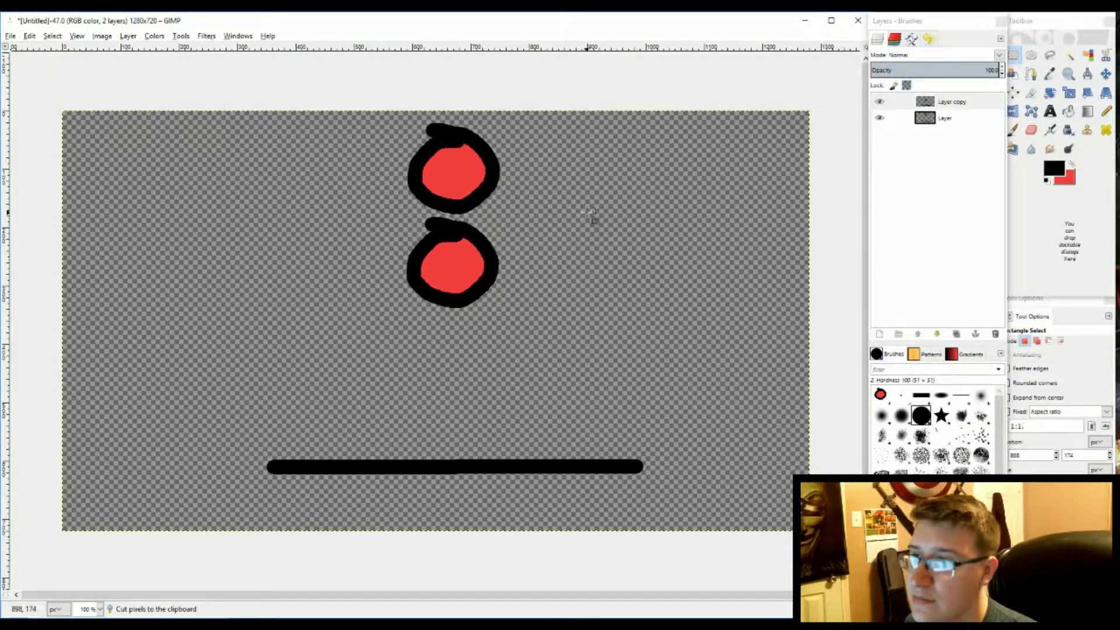
Step: Duplicate the Layer copy layer and paste a copy of its ball directly below the second ball
{"action": "right_click", "coordinate": [963, 101]}
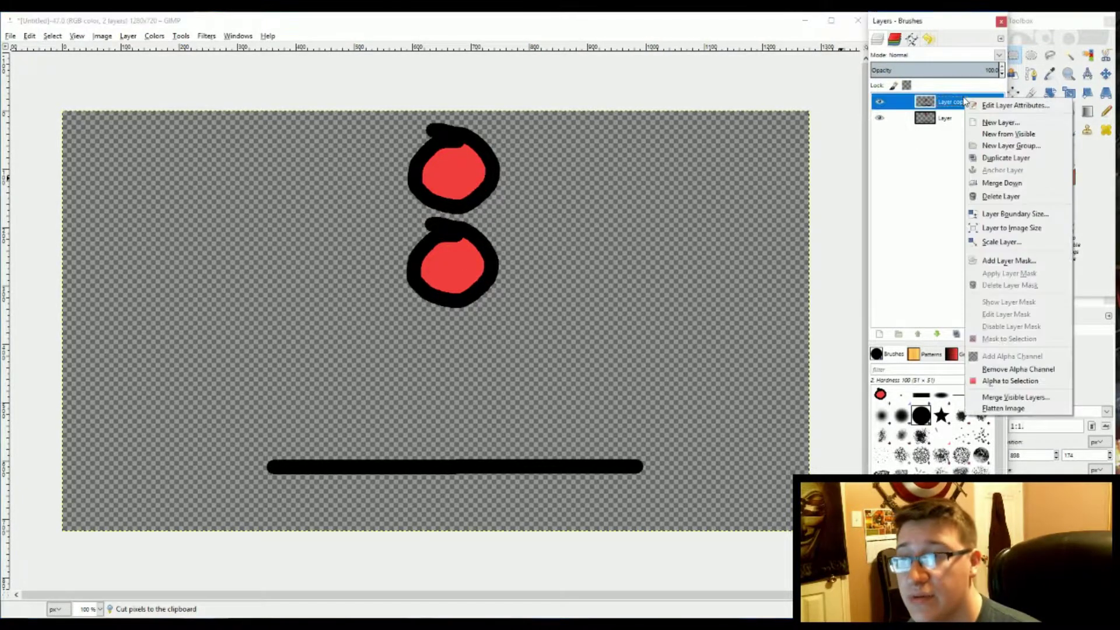
{"action": "left_click", "coordinate": [991, 158]}
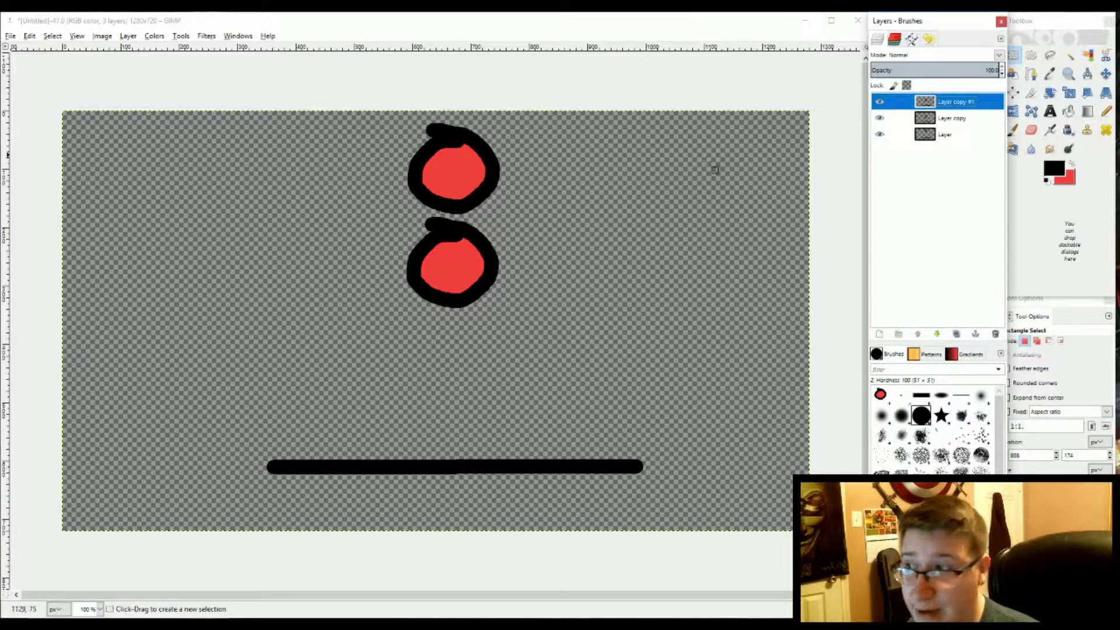
{"action": "left_click_drag", "start_coordinate": [380, 200], "coordinate": [600, 370]}
{"action": "key", "text": "ctrl+c"}
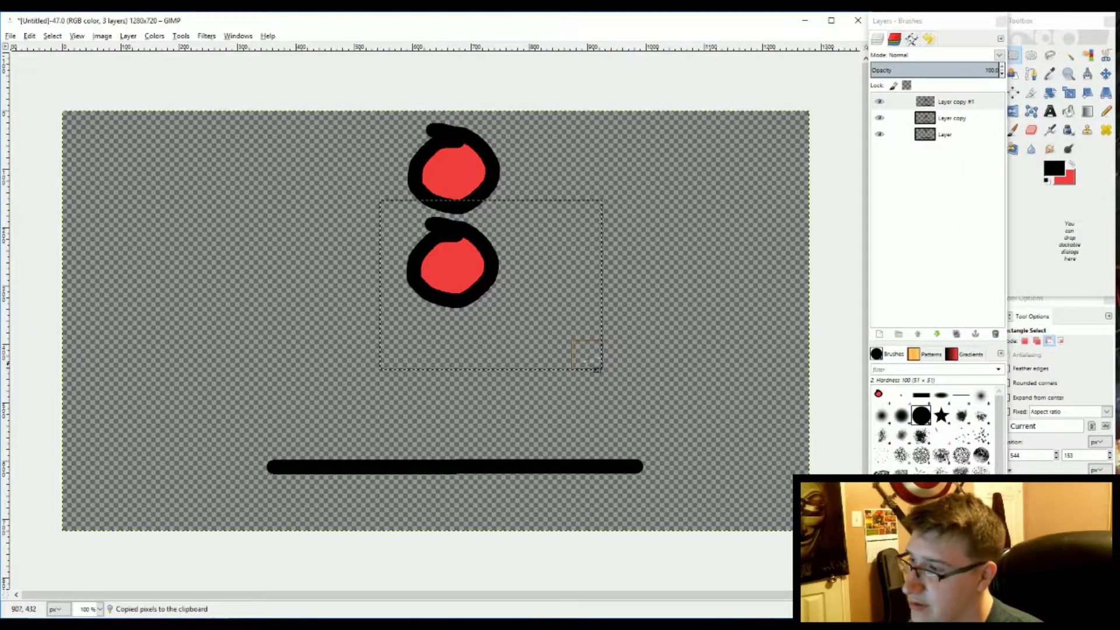
{"action": "key", "text": "ctrl+v"}
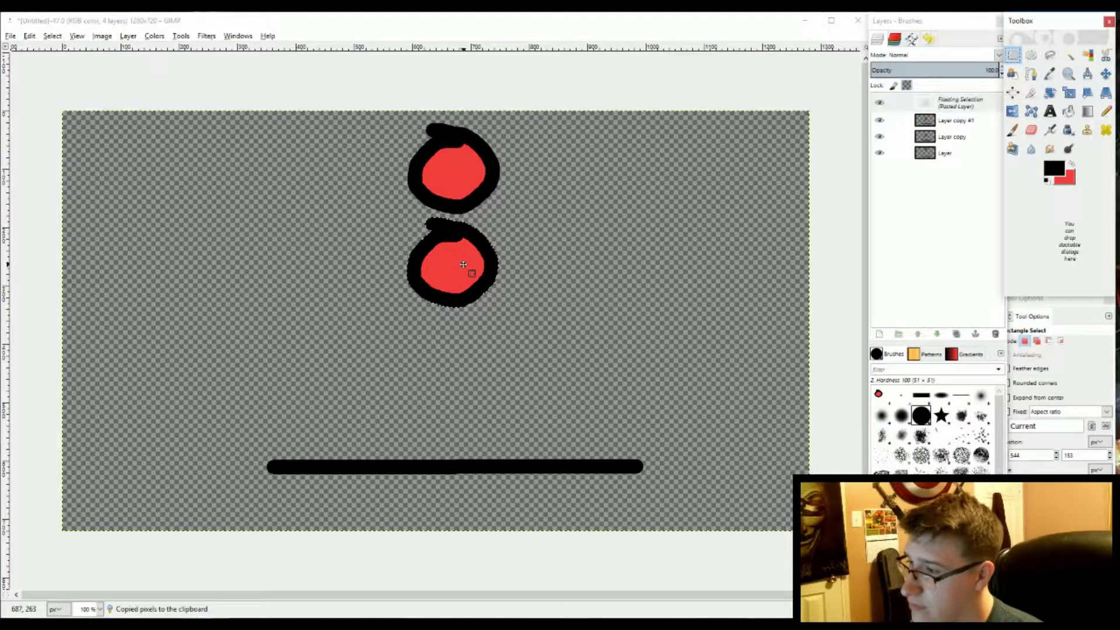
{"action": "left_click_drag", "start_coordinate": [463, 264], "coordinate": [467, 367]}
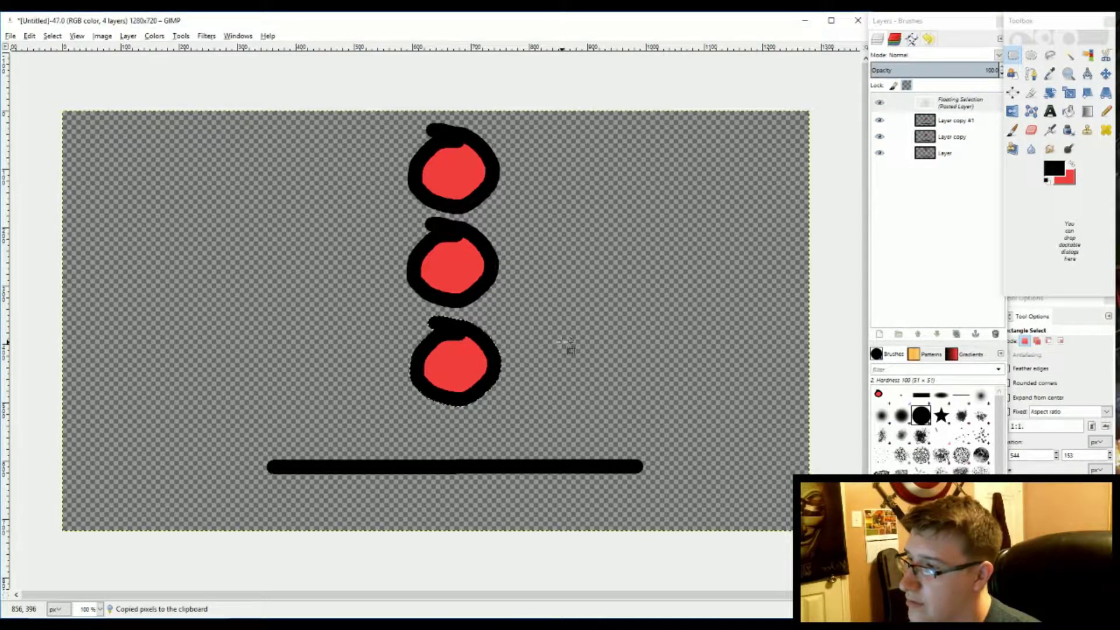
{"action": "left_click", "coordinate": [562, 341]}
Step: Duplicate the Layer copy #1 layer, cut its lowest ball and paste it so that it rests on the black line
{"action": "right_click", "coordinate": [945, 102]}
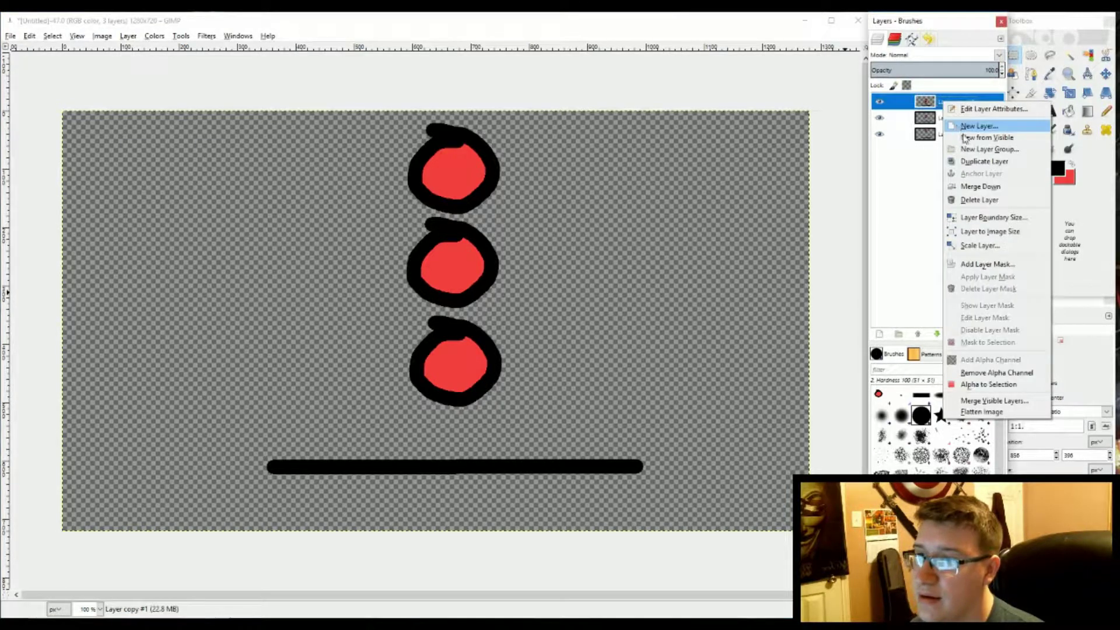
{"action": "left_click", "coordinate": [983, 161]}
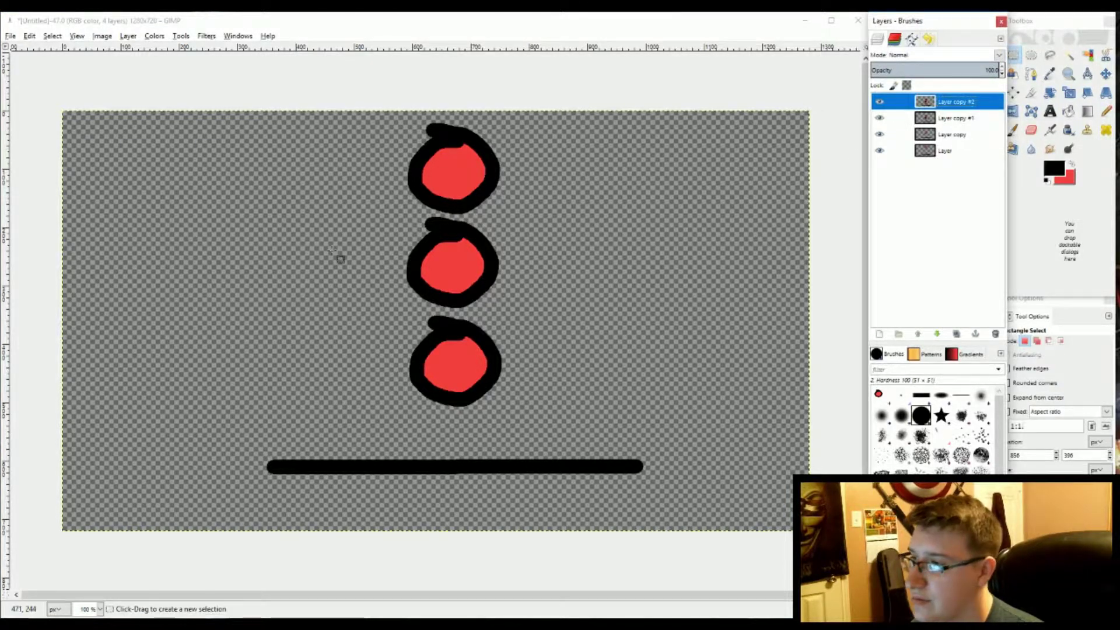
{"action": "left_click_drag", "start_coordinate": [387, 275], "coordinate": [517, 417]}
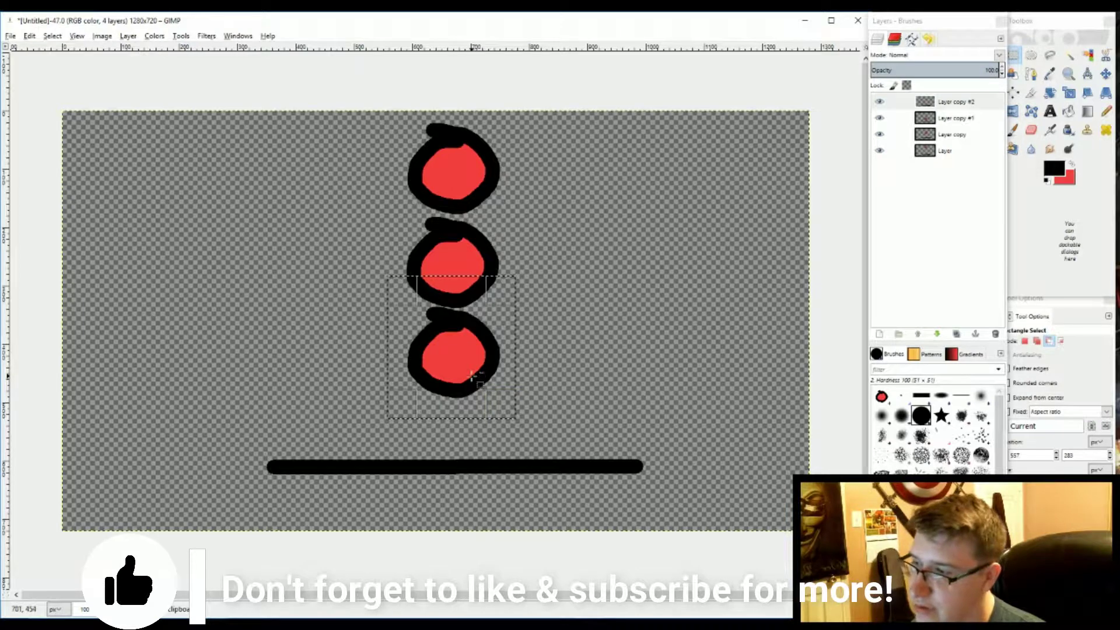
{"action": "key", "text": "ctrl+v"}
{"action": "left_click_drag", "start_coordinate": [471, 377], "coordinate": [473, 430]}
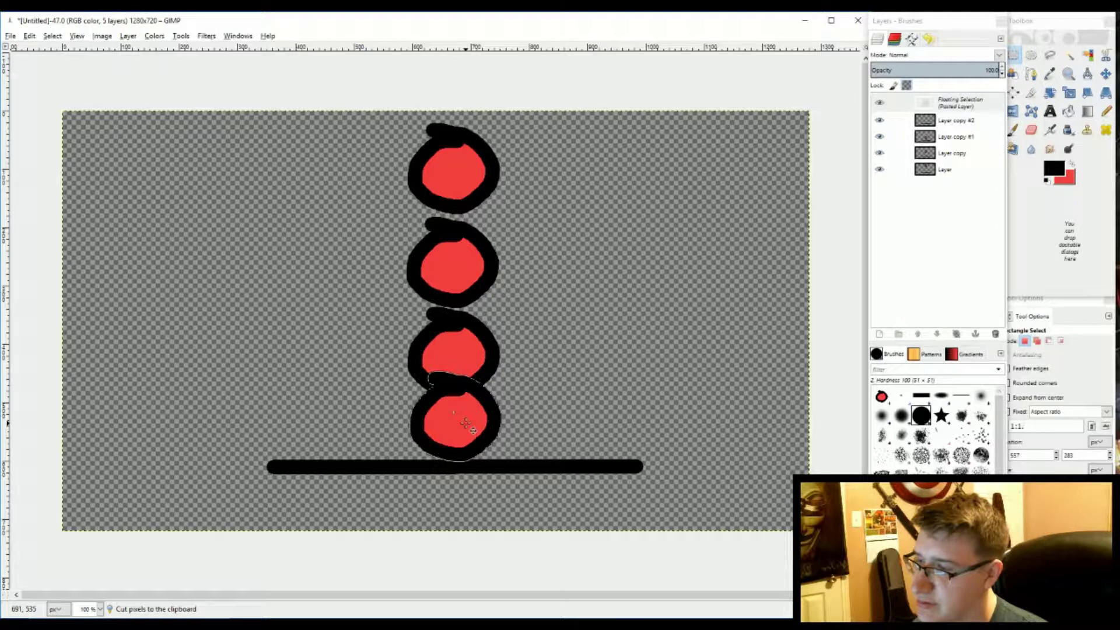
{"action": "left_click", "coordinate": [567, 370]}
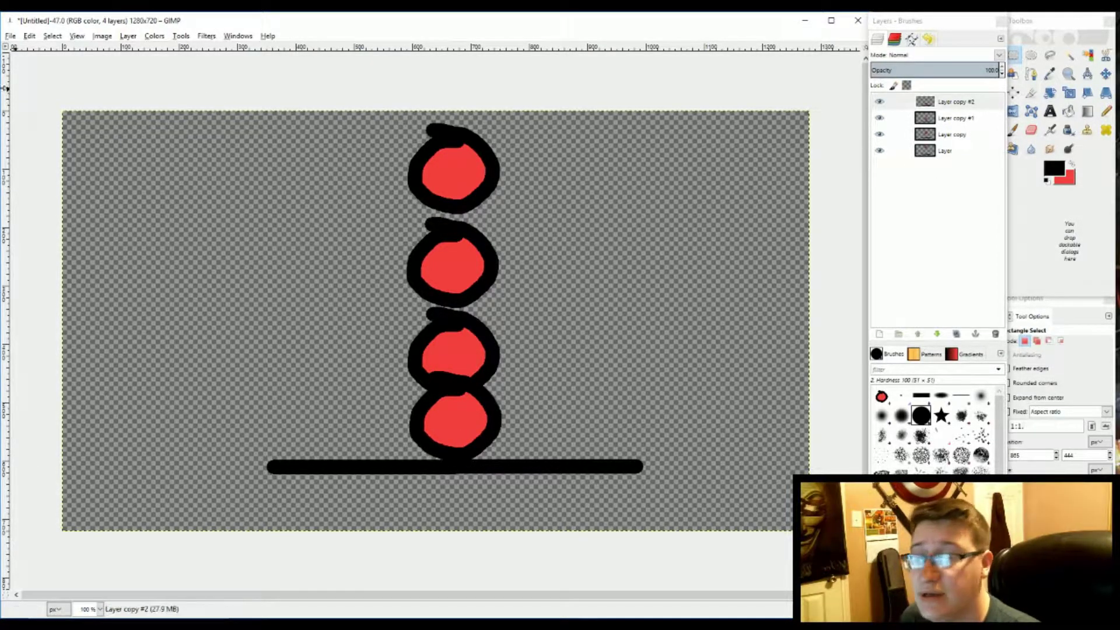
Step: Start exporting the image under a new file, re-entering gif as the file name's extension
{"action": "left_click", "coordinate": [10, 35]}
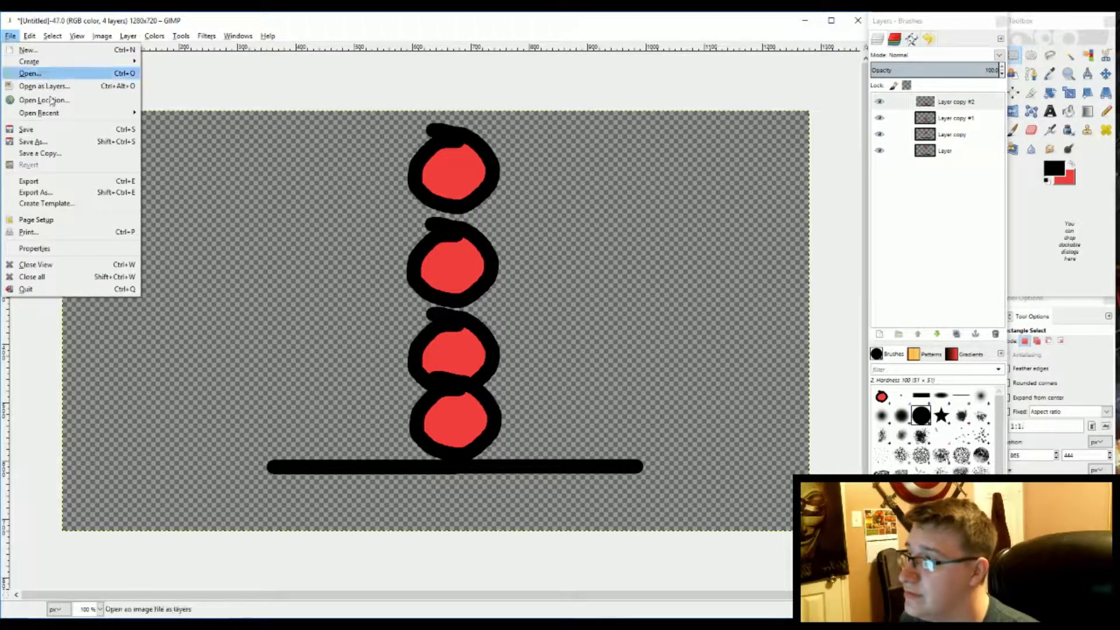
{"action": "left_click", "coordinate": [80, 193]}
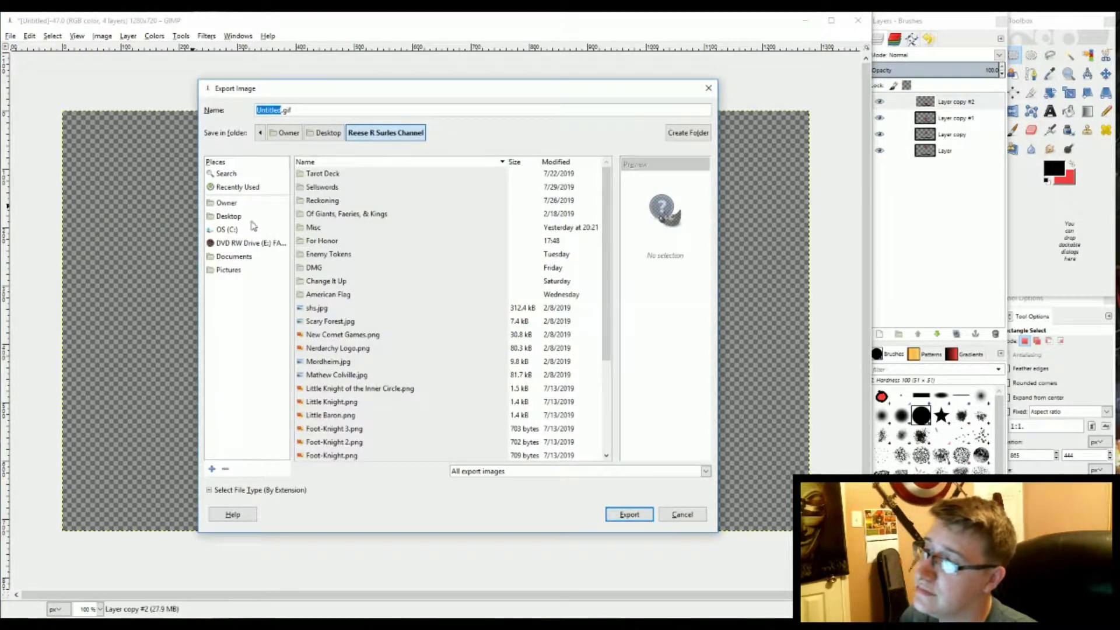
{"action": "left_click", "coordinate": [325, 113]}
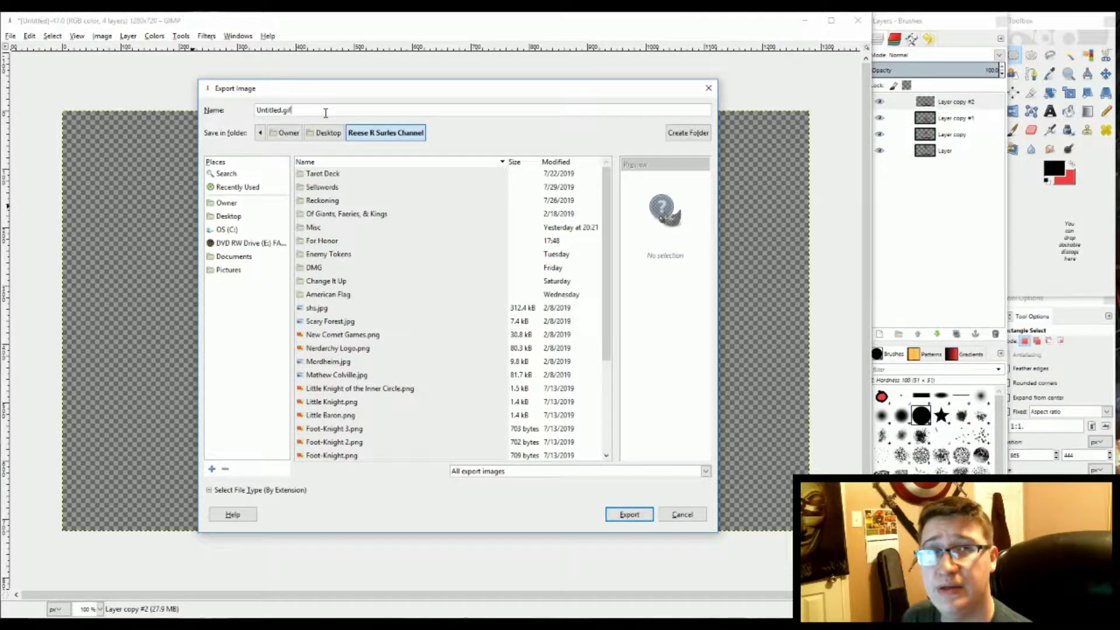
{"action": "key", "text": "BackSpace"}
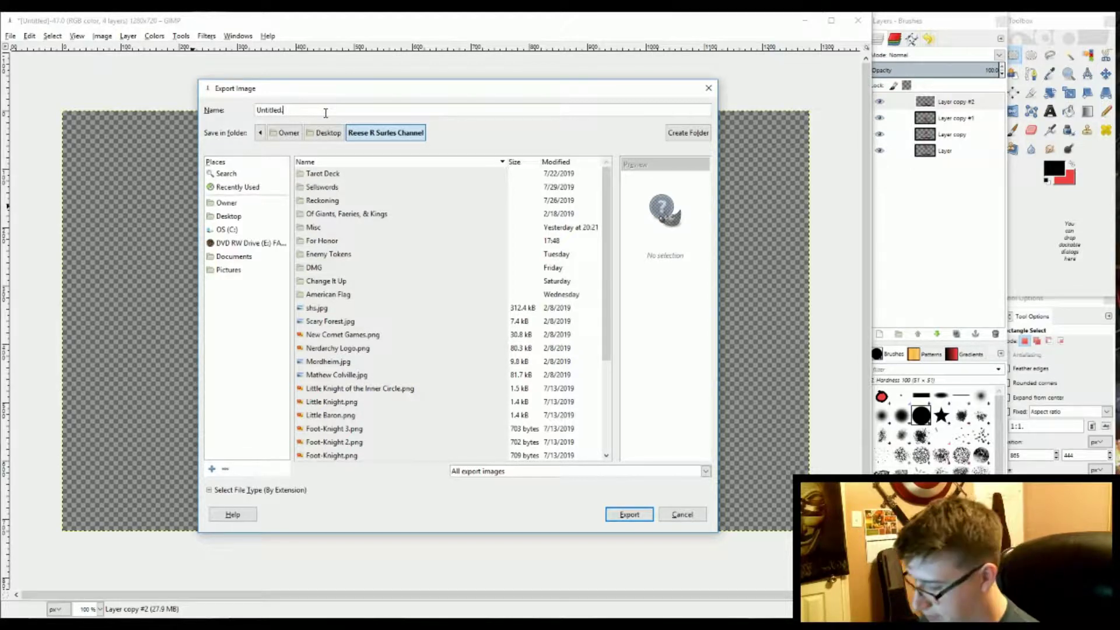
{"action": "type", "text": "gif"}
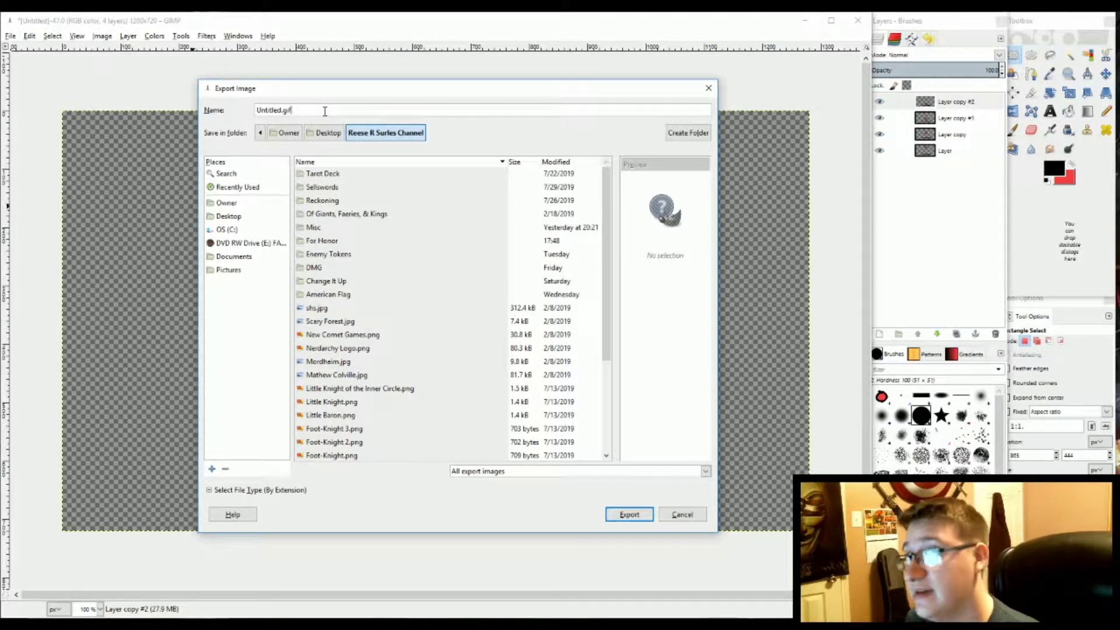
Step: Name the export file Red Ball.gif and choose the Desktop as its destination folder
{"action": "double_click", "coordinate": [281, 110]}
{"action": "key", "text": "BackSpace"}
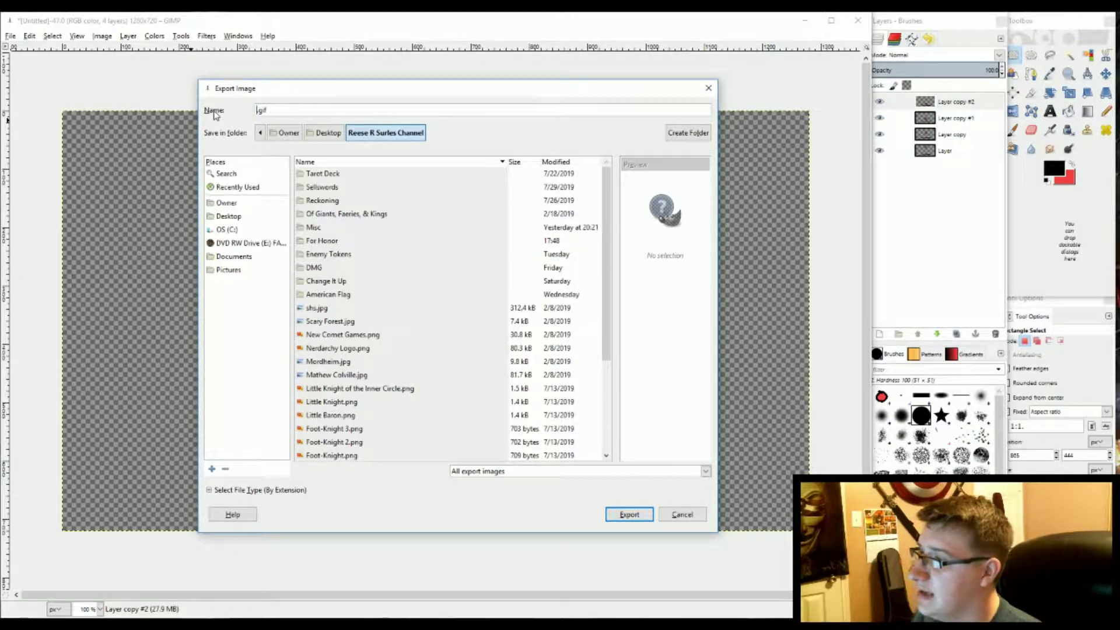
{"action": "type", "text": "S"}
{"action": "key", "text": "BackSpace"}
{"action": "type", "text": "Red Ball"}
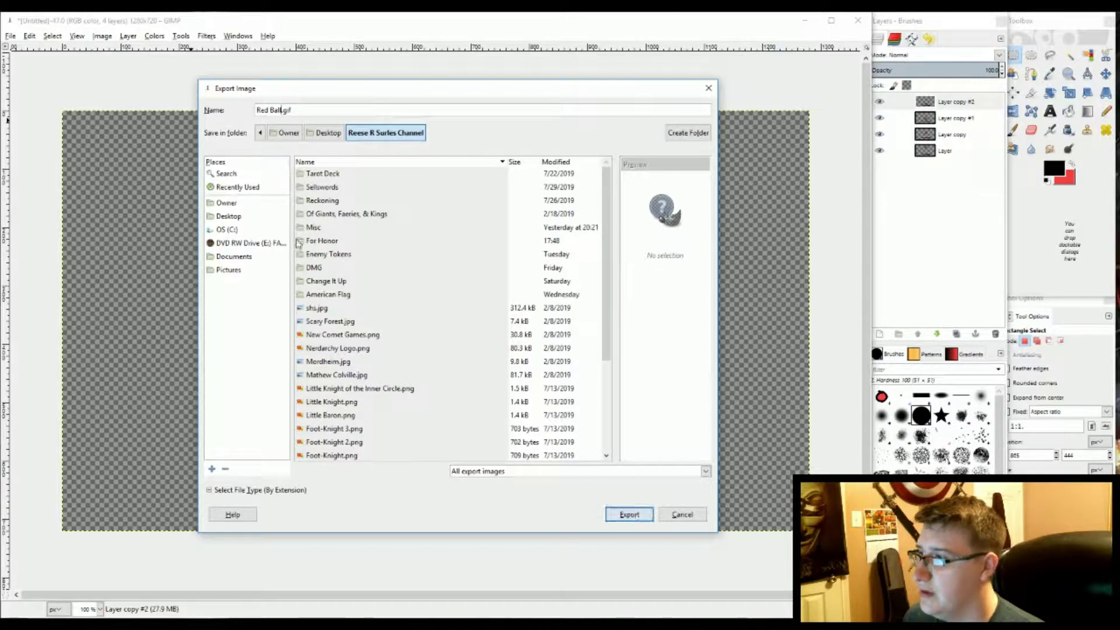
{"action": "left_click", "coordinate": [327, 133]}
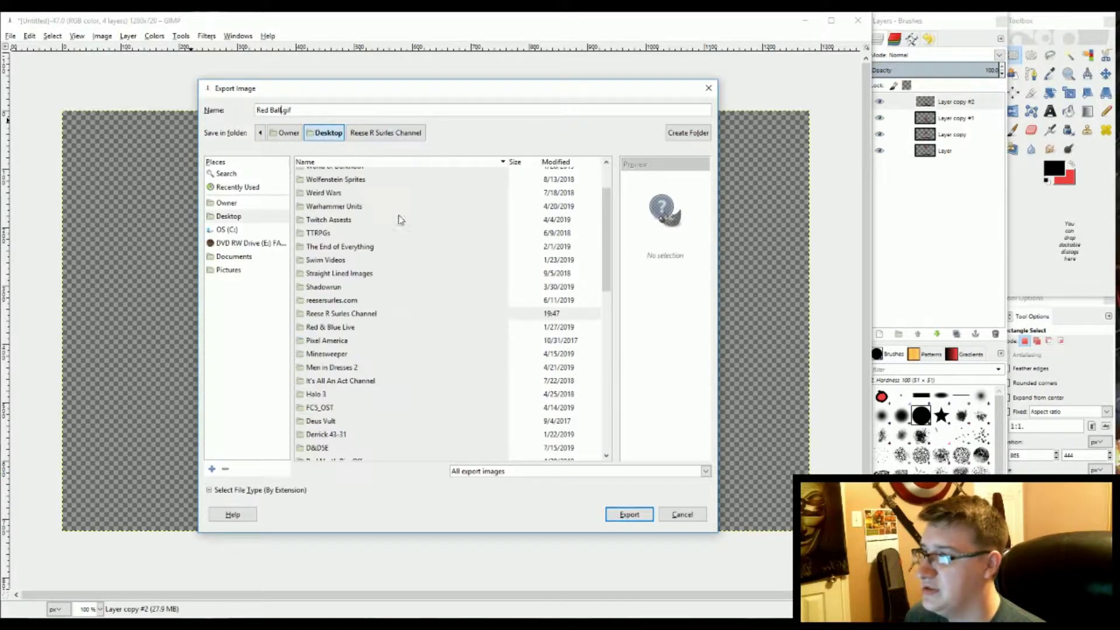
Step: Confirm the export file and enable As animation and Loop forever in the GIF options
{"action": "left_click", "coordinate": [629, 515]}
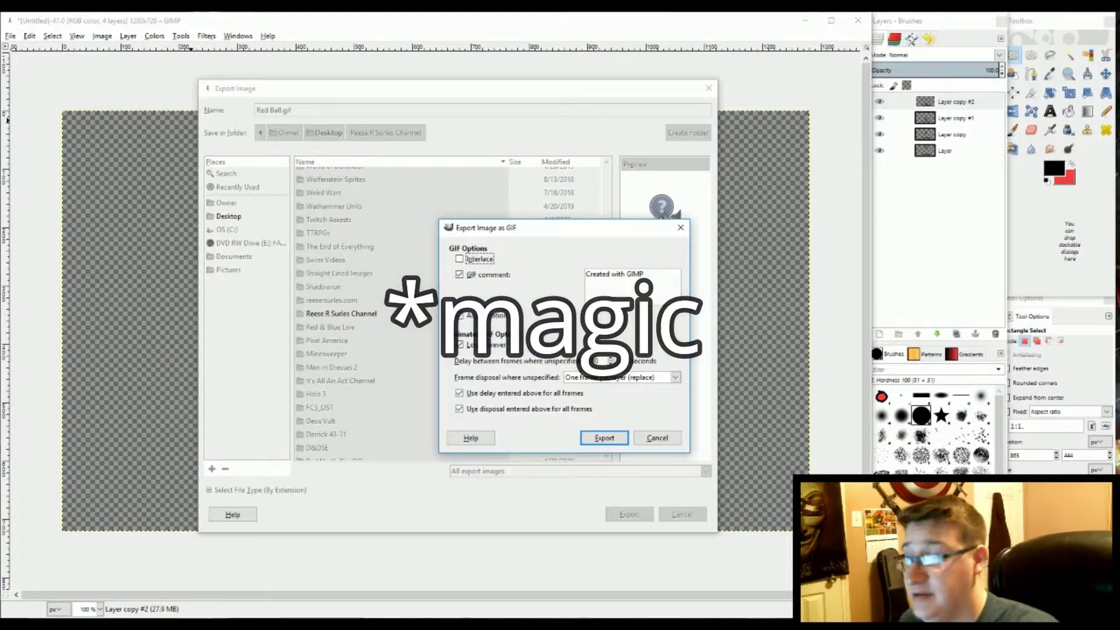
{"action": "left_click", "coordinate": [484, 316]}
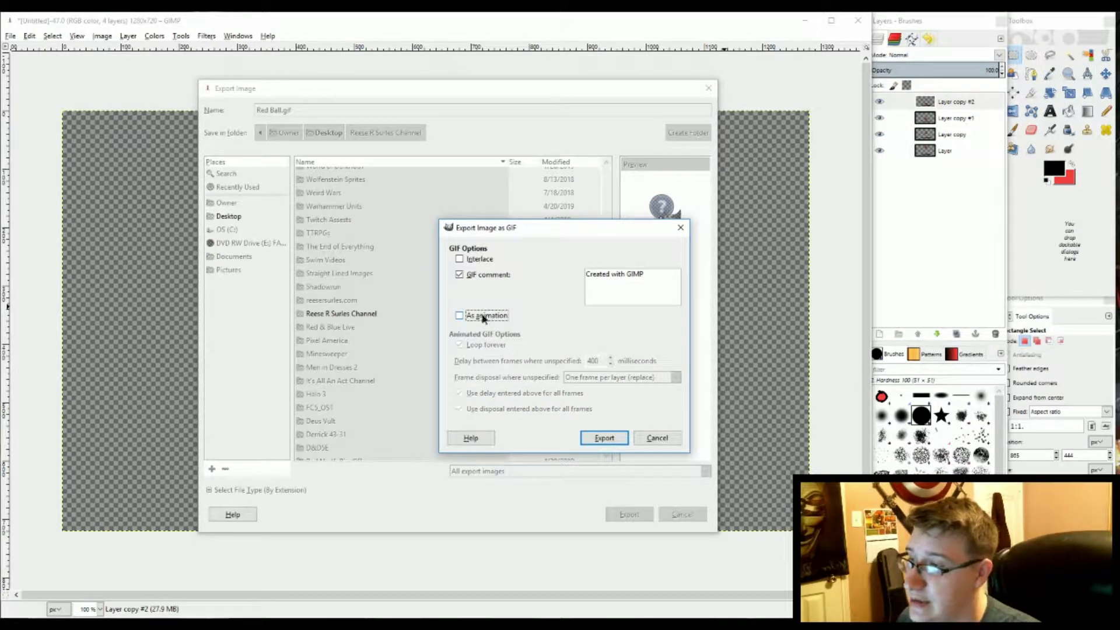
{"action": "left_click", "coordinate": [483, 316]}
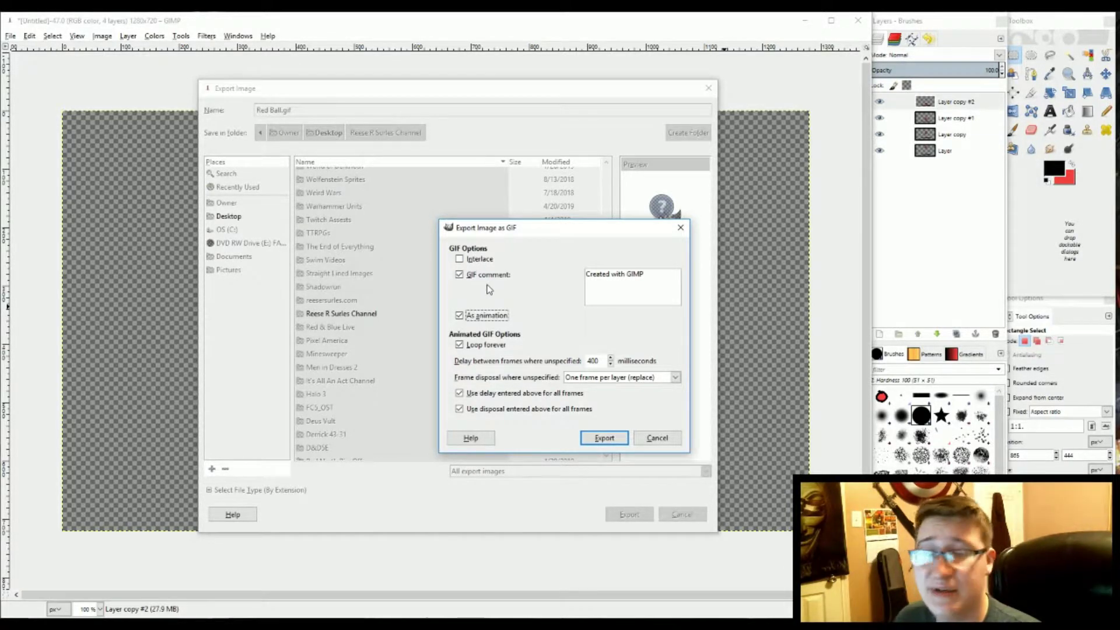
{"action": "left_click", "coordinate": [514, 344]}
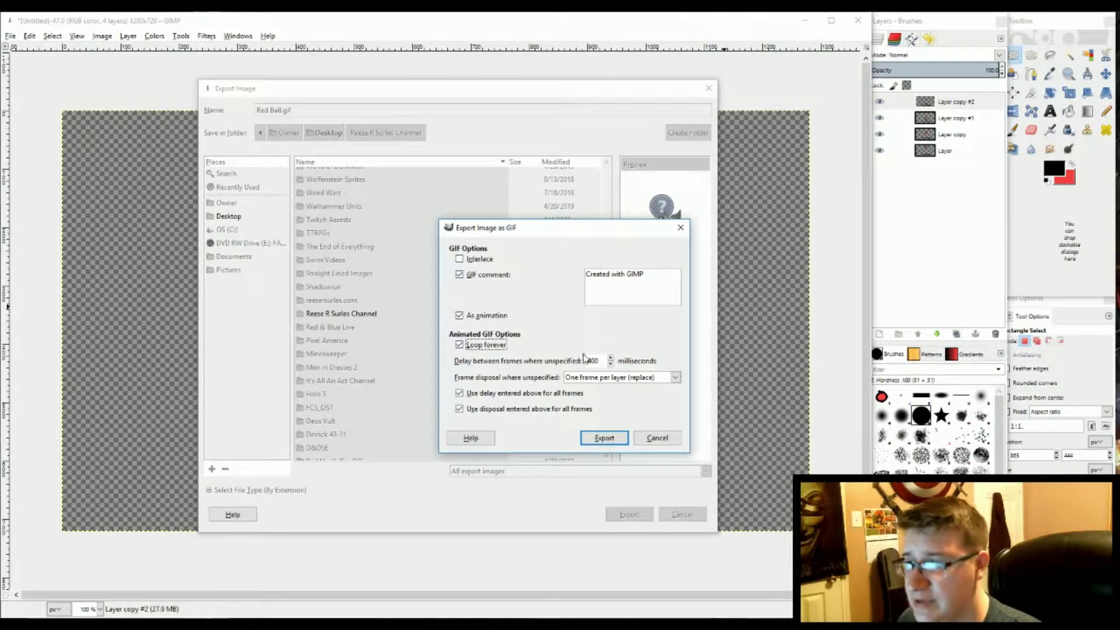
Step: Try delays of 40 and 32 milliseconds between frames, finishing with the delay at 400 milliseconds
{"action": "left_click", "coordinate": [593, 361]}
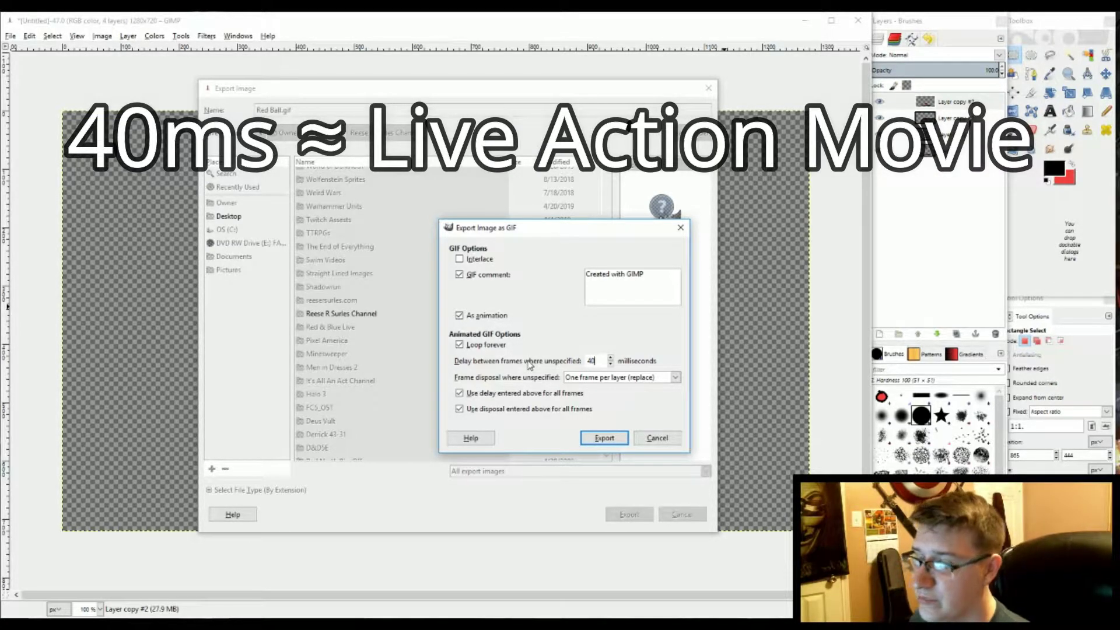
{"action": "key", "text": "BackSpace"}
{"action": "key", "text": "BackSpace"}
{"action": "type", "text": "32"}
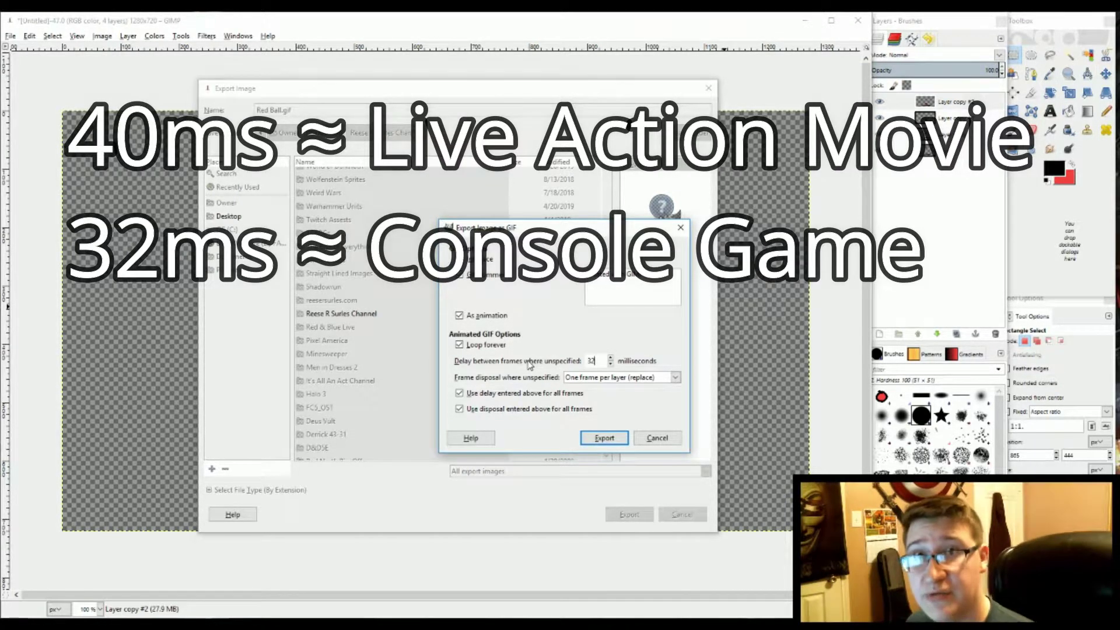
{"action": "type", "text": "6"}
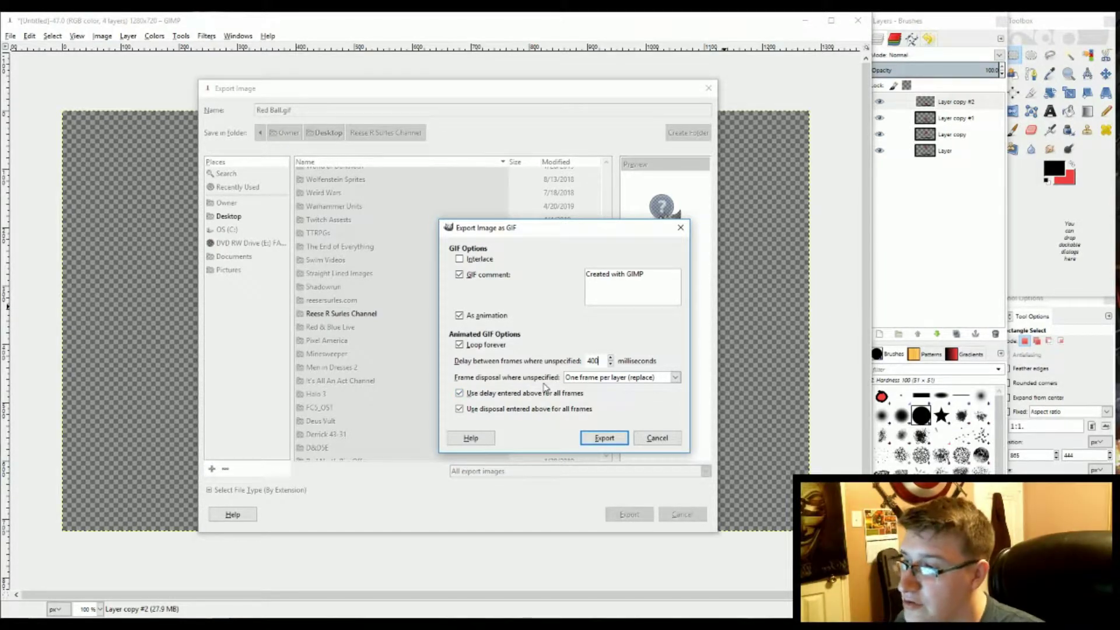
Step: Choose One frame per layer (replace) as the frame disposal and export the animated GIF
{"action": "left_click", "coordinate": [575, 379]}
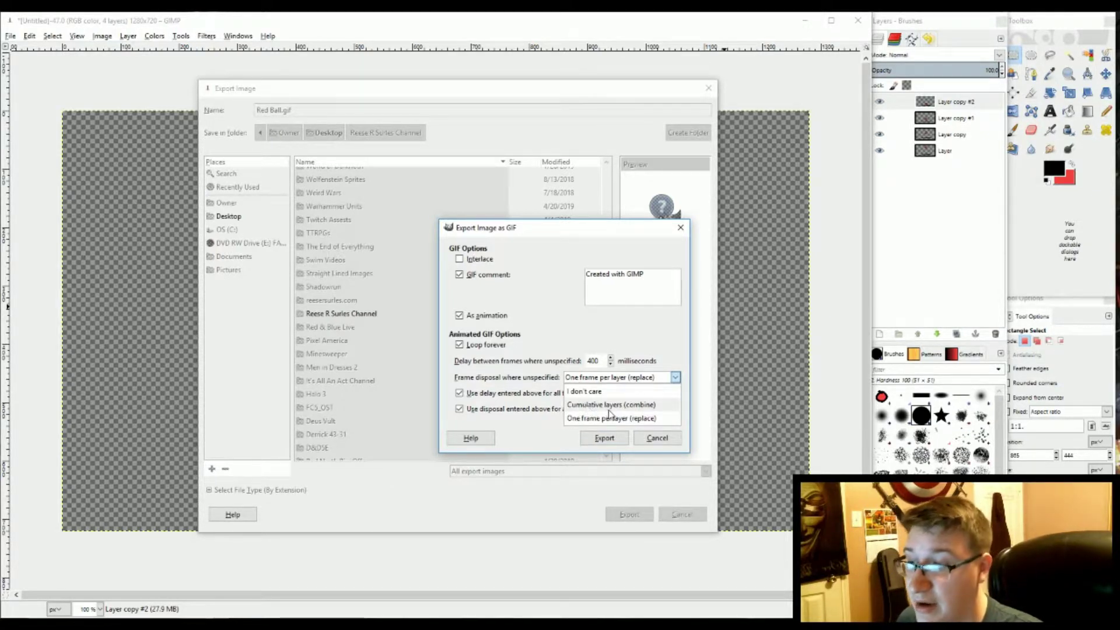
{"action": "left_click", "coordinate": [664, 418]}
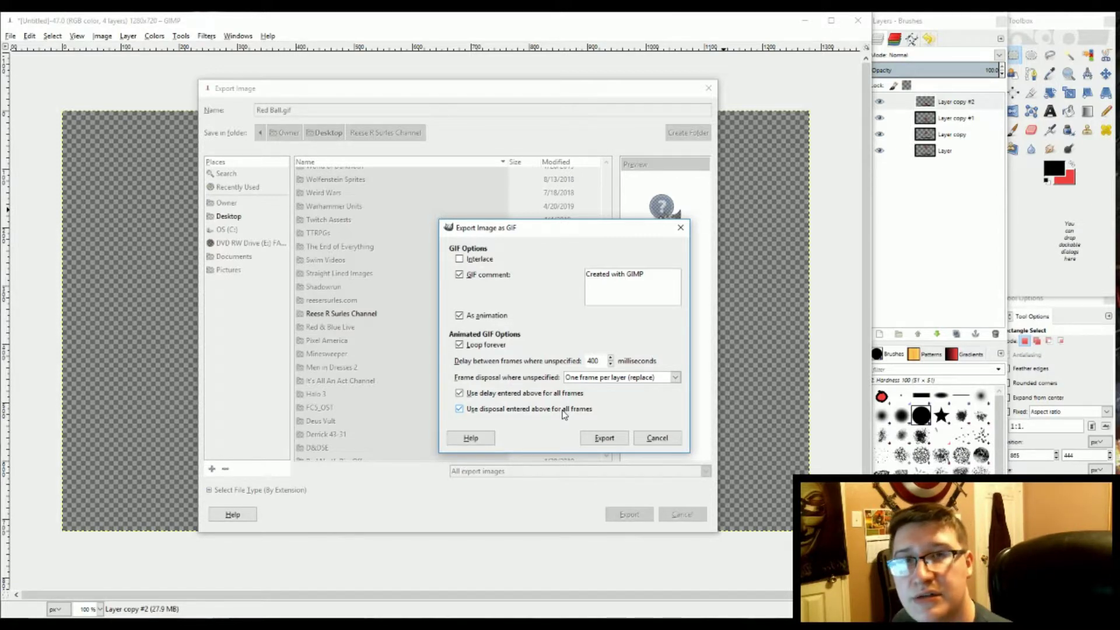
{"action": "left_click", "coordinate": [587, 442]}
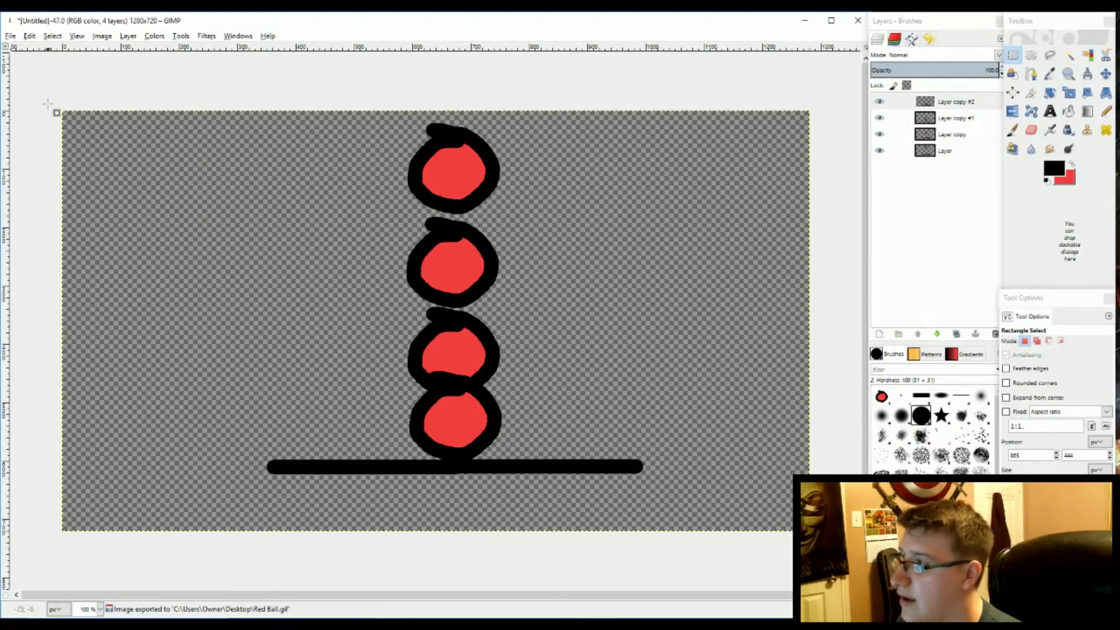
{"action": "left_click", "coordinate": [11, 36]}
{"action": "left_click", "coordinate": [70, 193]}
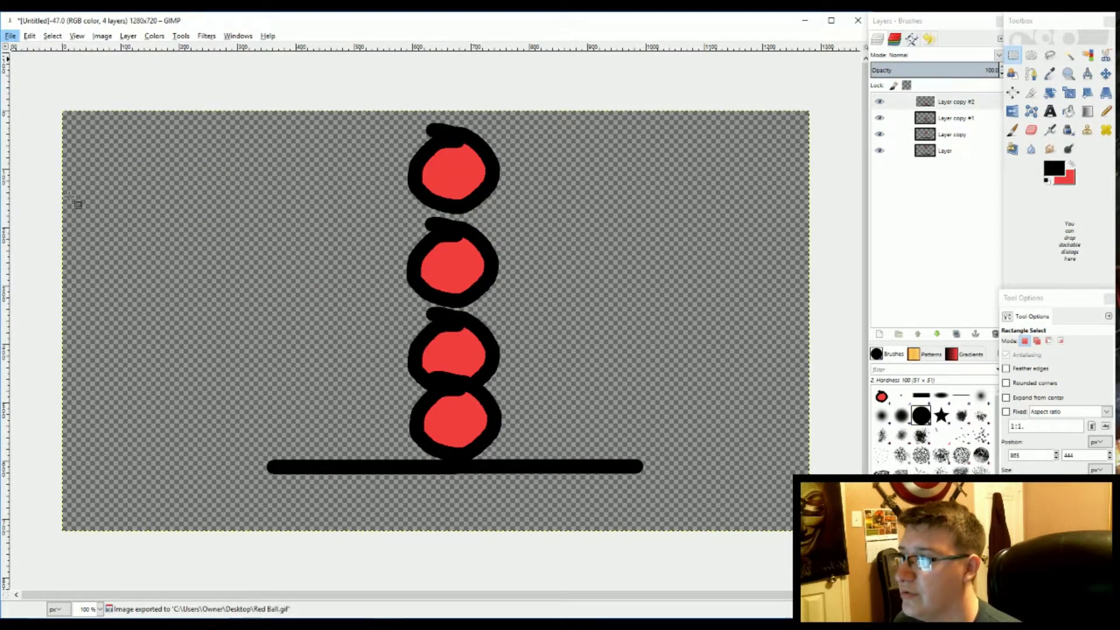
{"action": "left_click", "coordinate": [615, 512]}
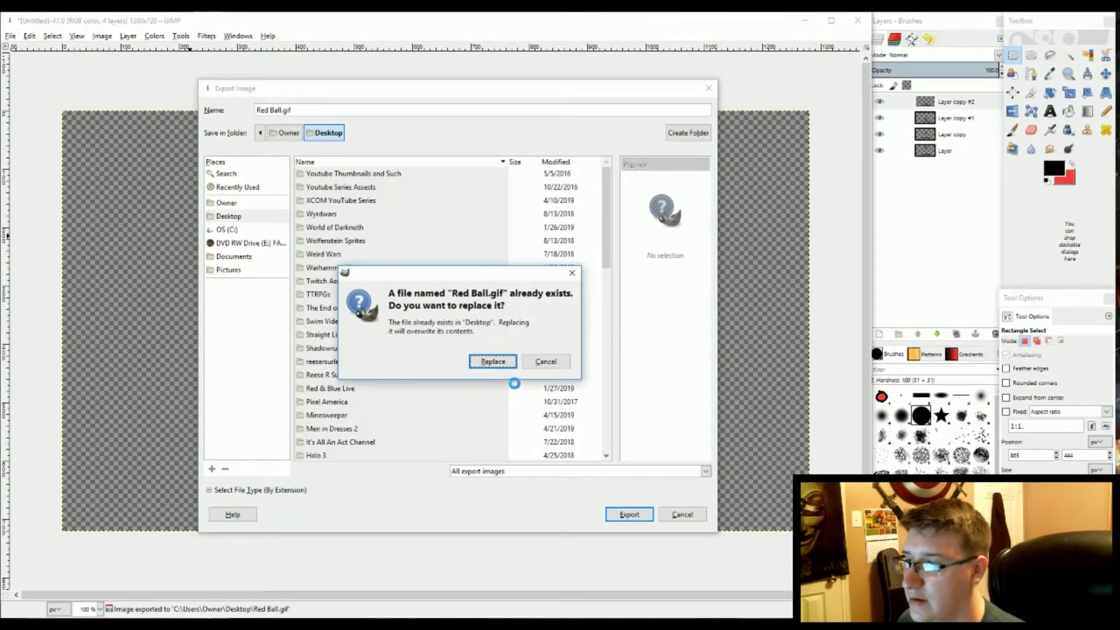
{"action": "left_click", "coordinate": [494, 361]}
{"action": "left_click", "coordinate": [608, 379]}
{"action": "left_click", "coordinate": [615, 404]}
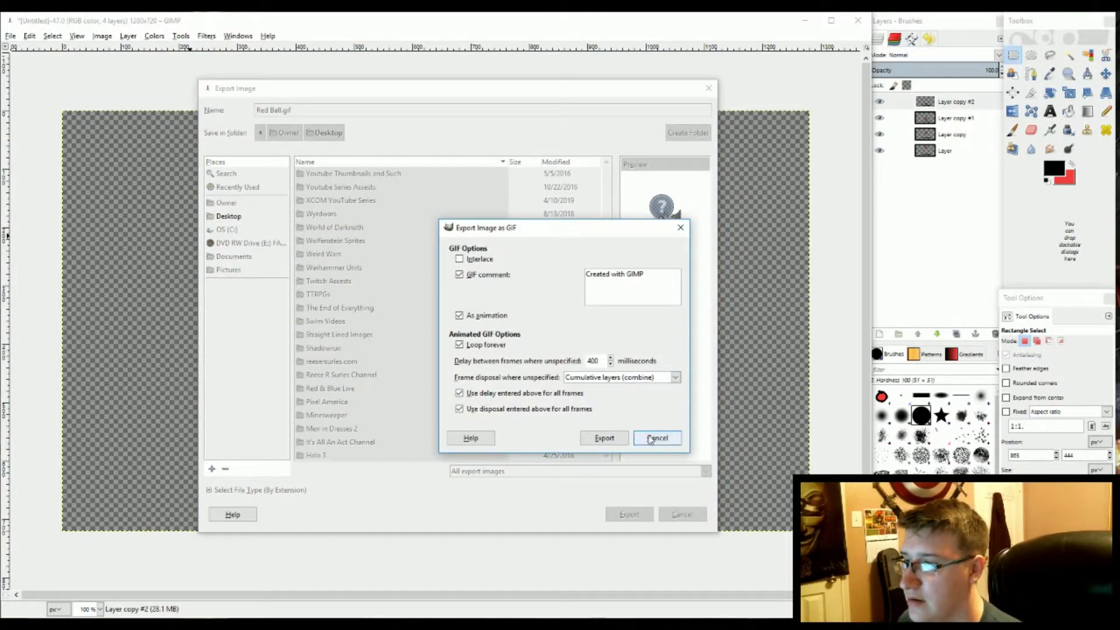
{"action": "left_click", "coordinate": [656, 438]}
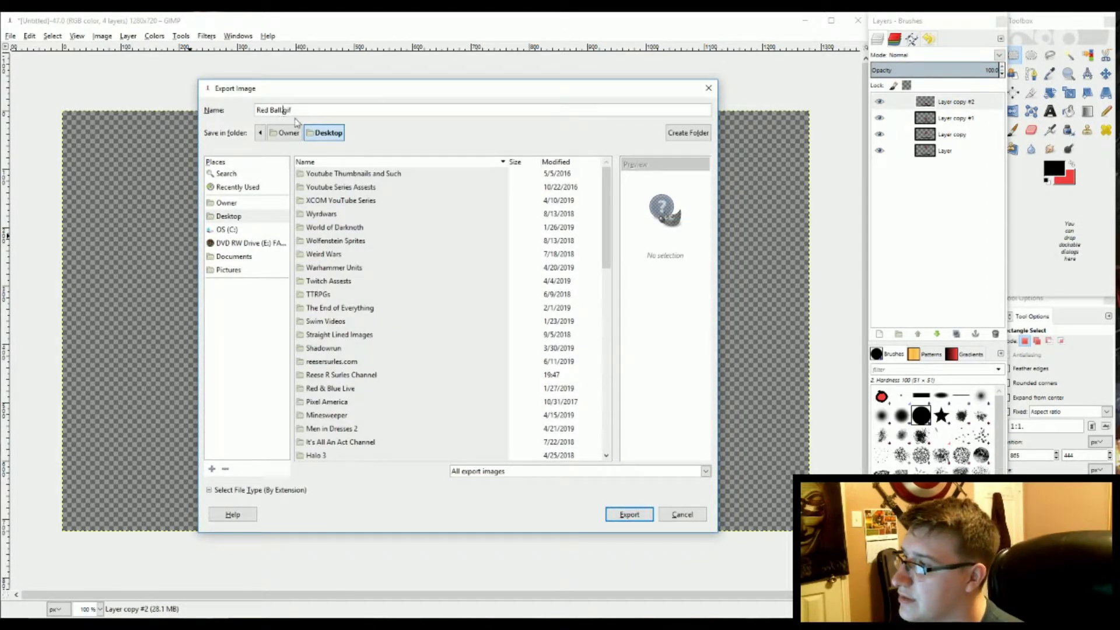
Step: Name the export file Red Ball 2.gif and export it to the Desktop as a second GIF
{"action": "type", "text": "2"}
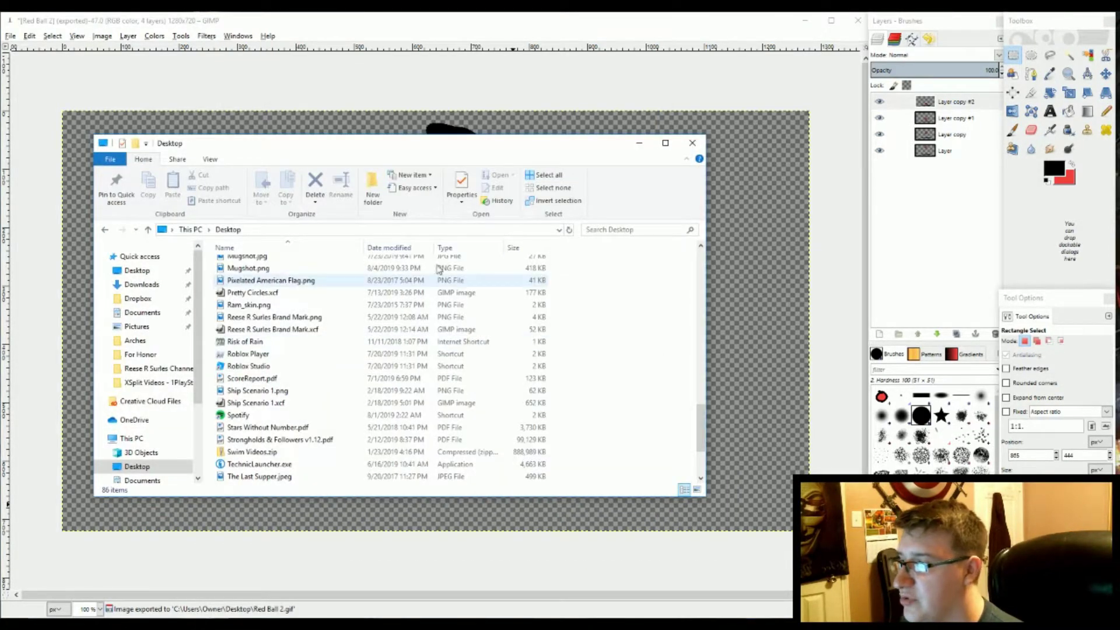
Step: Find Red Ball.gif and Red Ball 2.gif in the Desktop folder and open each one to compare how the animations play
{"action": "scroll", "coordinate": [338, 347], "scroll_direction": "up", "scroll_amount": 1}
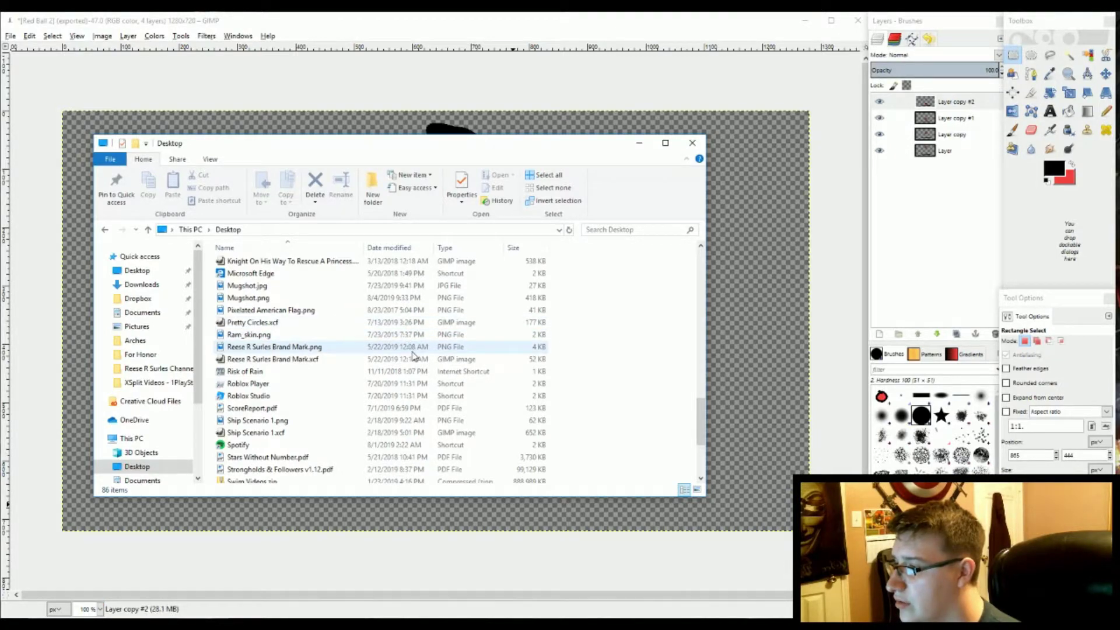
{"action": "scroll", "coordinate": [413, 354], "scroll_direction": "down", "scroll_amount": 4}
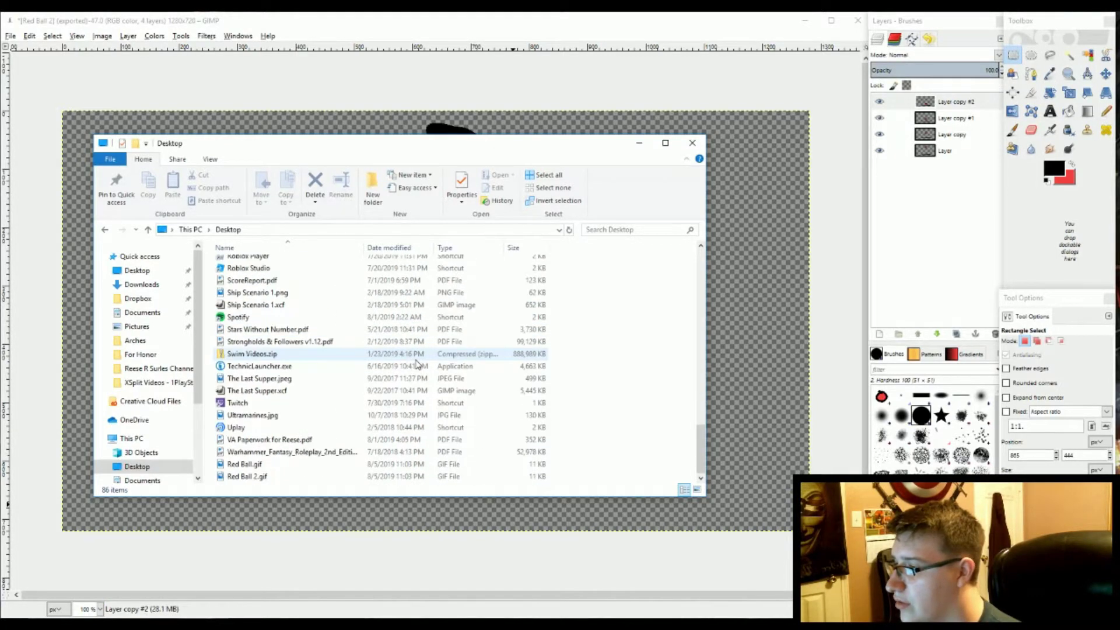
{"action": "double_click", "coordinate": [317, 468]}
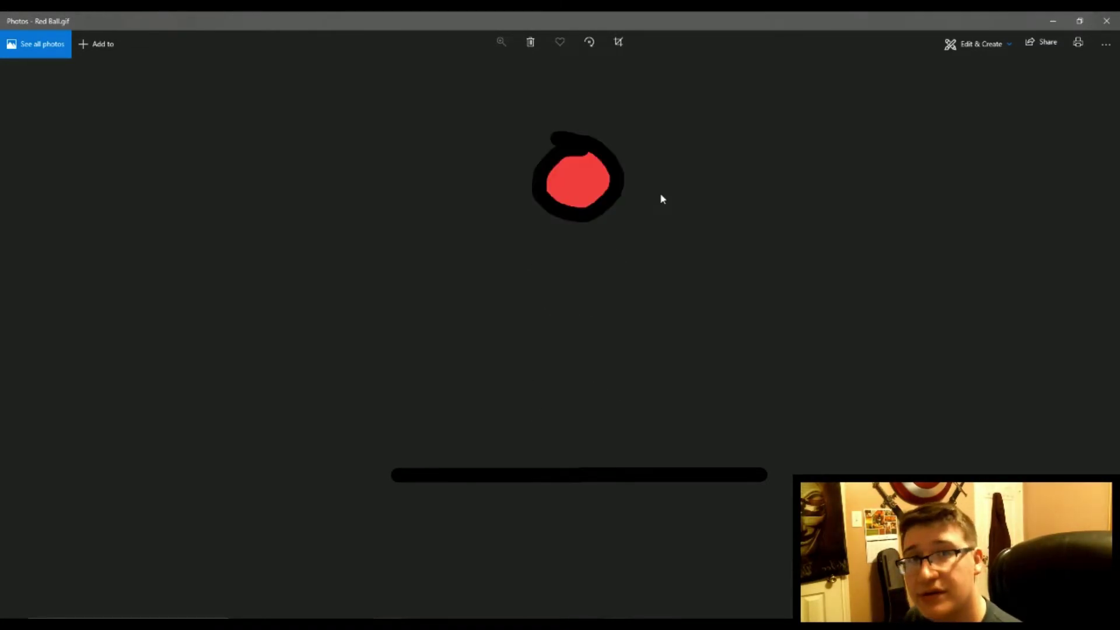
{"action": "left_click", "coordinate": [1107, 20]}
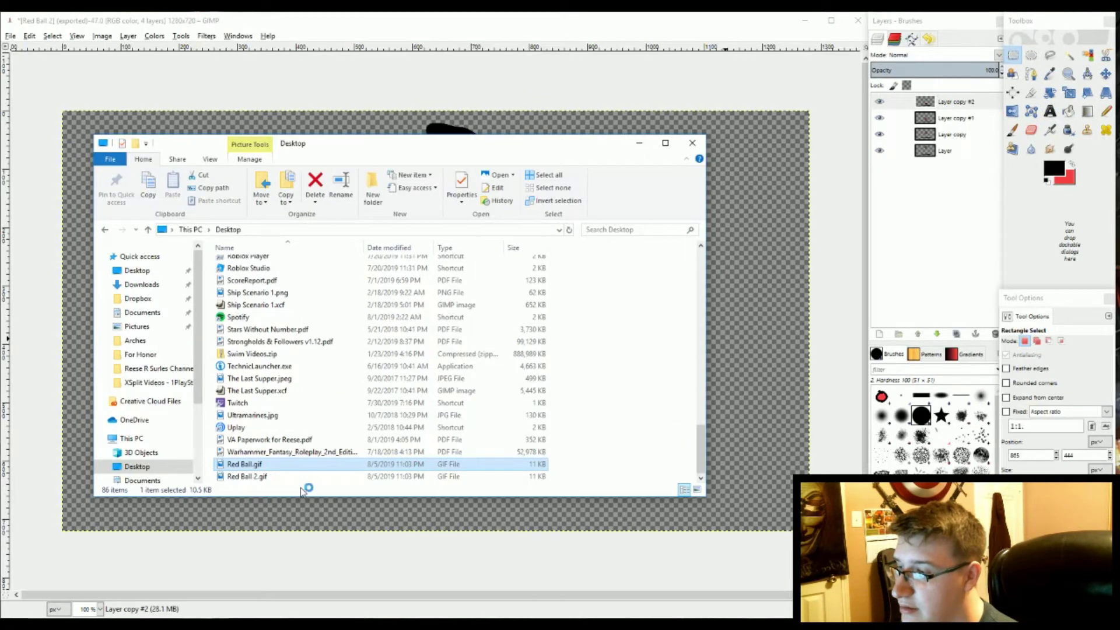
{"action": "left_click", "coordinate": [320, 477]}
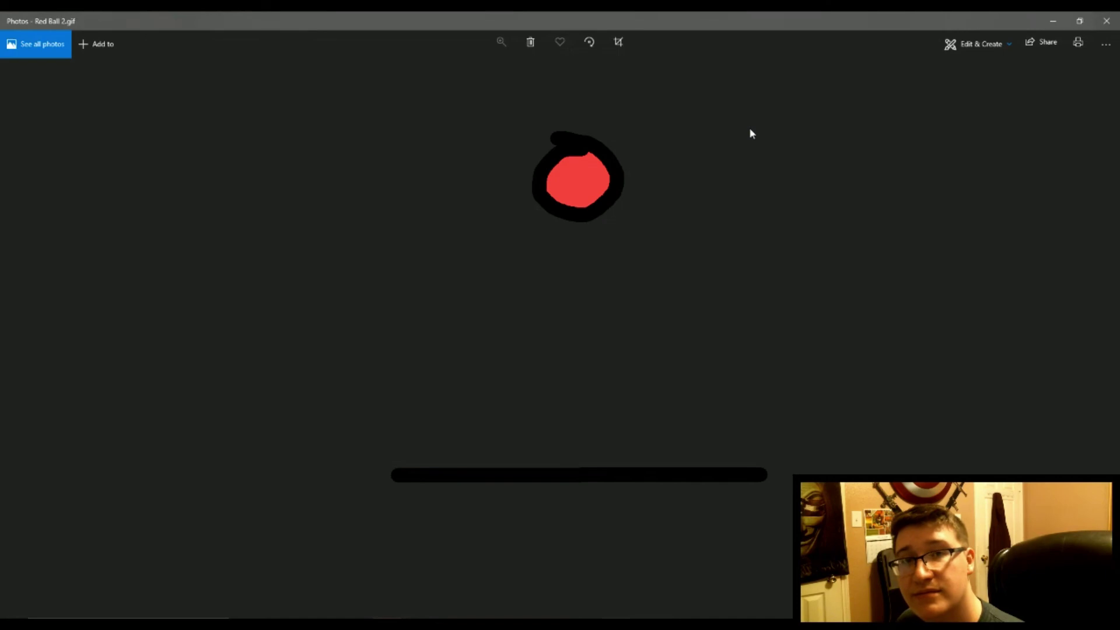
{"action": "key", "text": "alt+Tab"}
{"action": "right_click", "coordinate": [953, 102]}
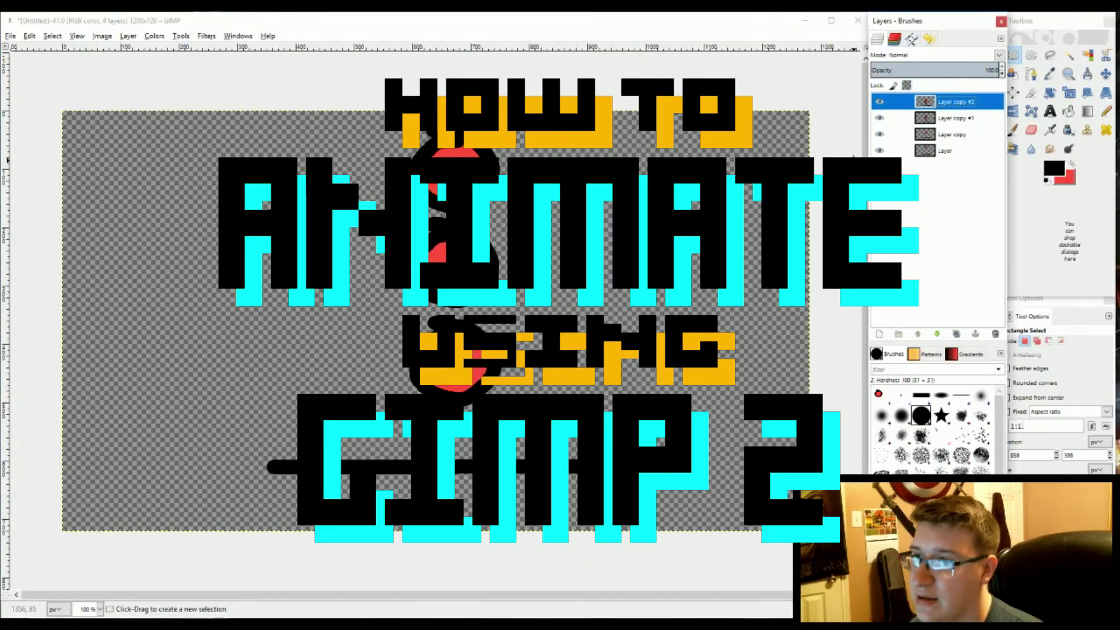
{"action": "left_click", "coordinate": [971, 152]}
{"action": "left_click", "coordinate": [11, 35]}
{"action": "left_click", "coordinate": [35, 192]}
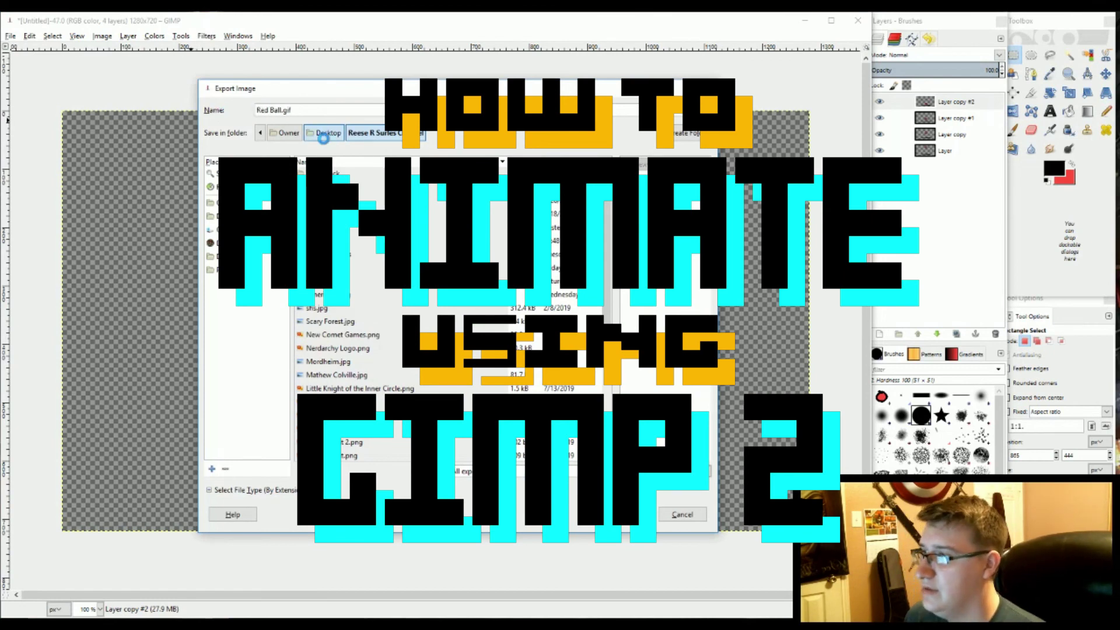
{"action": "type", "text": "Red Ball"}
{"action": "key", "text": "Return"}
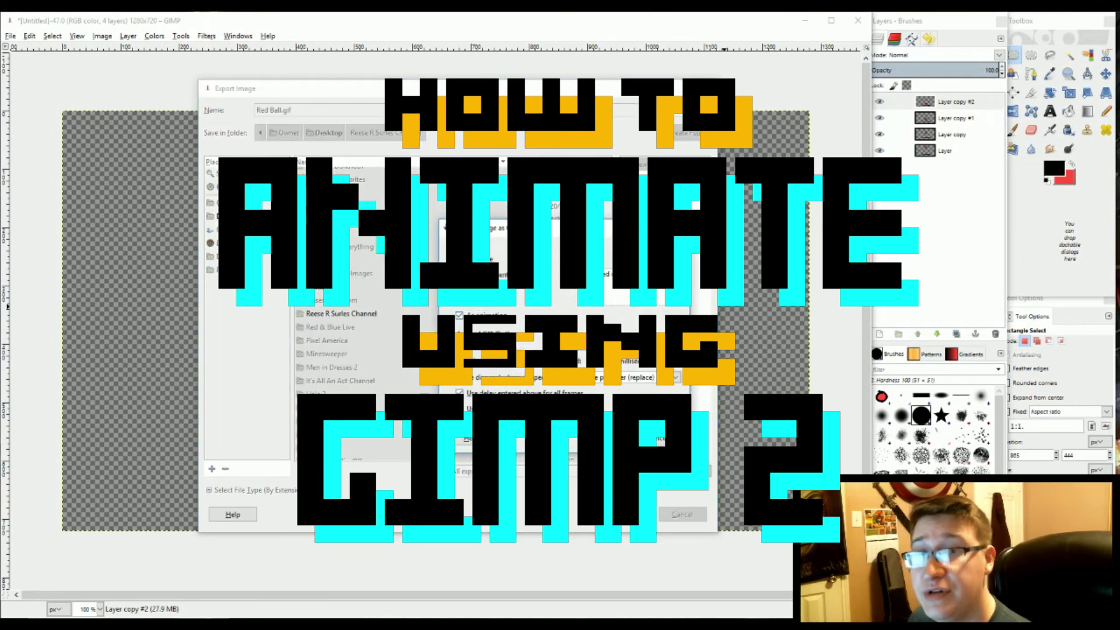
{"action": "left_click", "coordinate": [642, 377]}
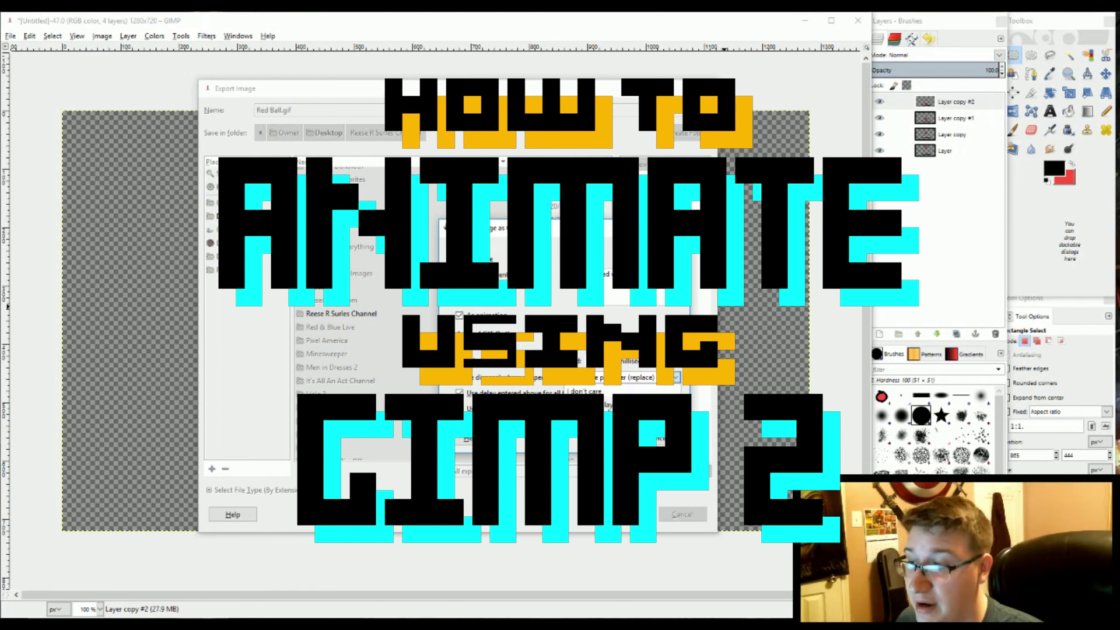